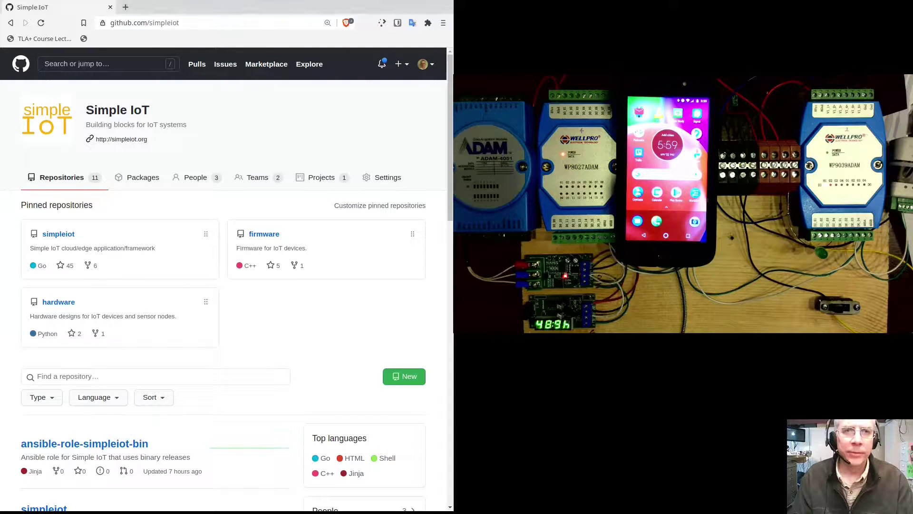
# - Open the simpleiot v0.0.26 releases and grab the linux-x86_64.tar.gz asset link
pyautogui.click(59, 237)
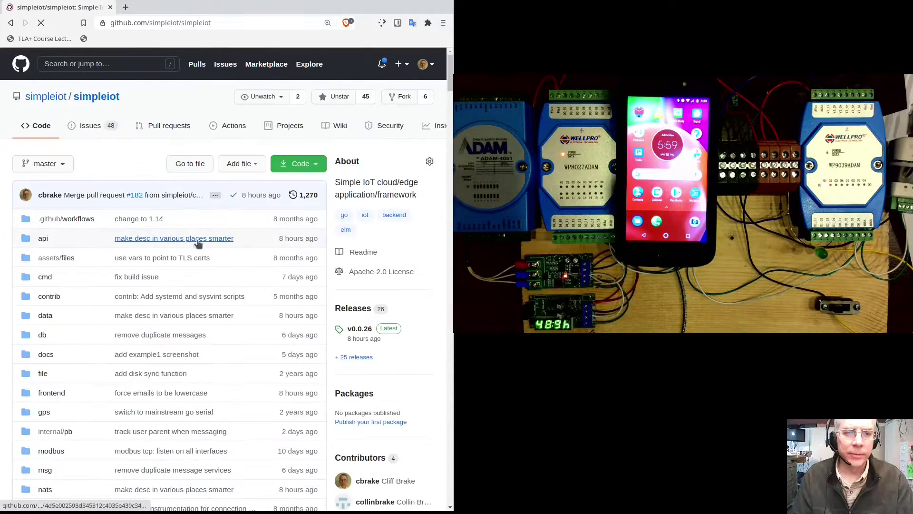
pyautogui.click(348, 309)
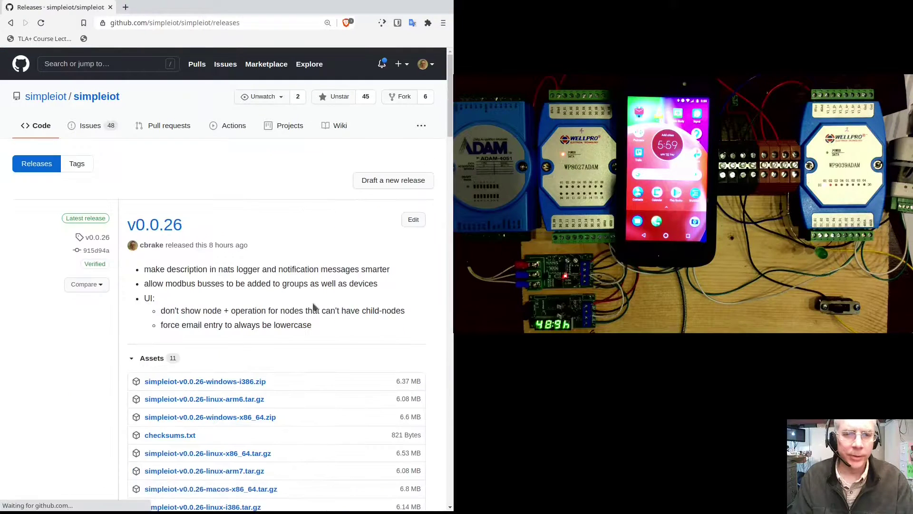
pyautogui.scroll(-2, 266, 339)
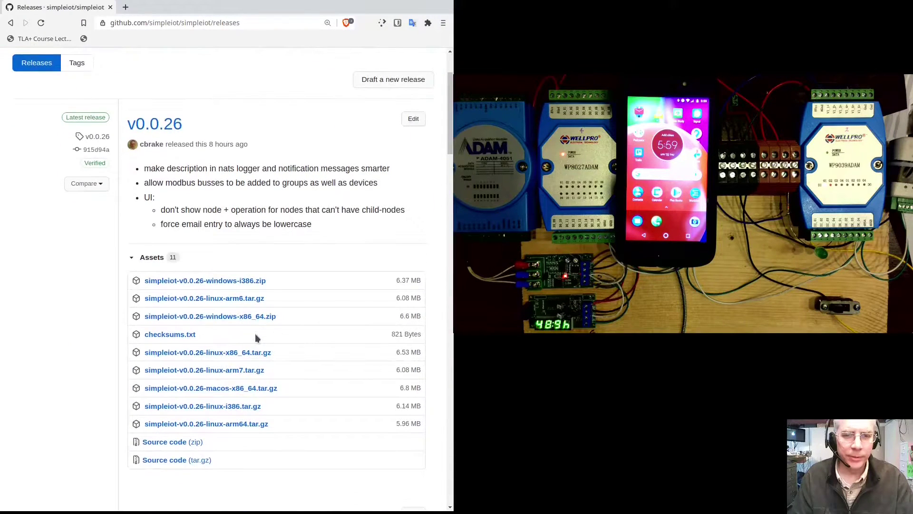
pyautogui.click(238, 358)
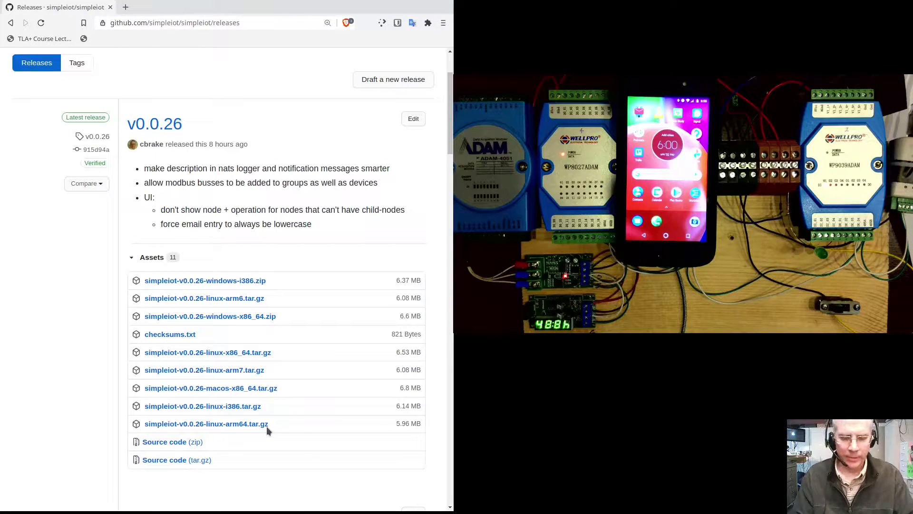
pyautogui.hotkey('alt', 'Tab')
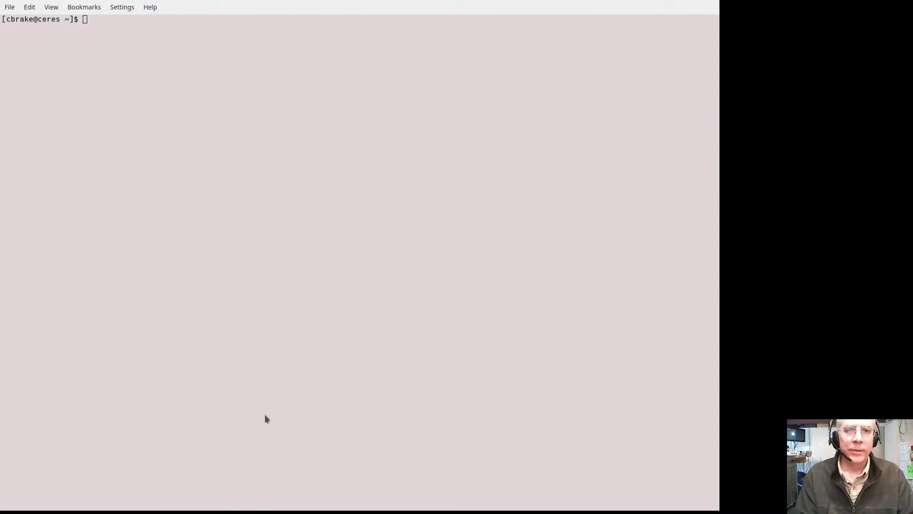
# - Download the v0.0.26 Linux x86_64 release with wget and unpack it with tar -xzvf
pyautogui.click(266, 417)
pyautogui.write('wget')
pyautogui.write('https://github.com/simpleiot/simpleiot/releases/download/v0.0.26/simpleiot-v0.0.26-linux-x86_64.tar.gz')
pyautogui.press('Return')
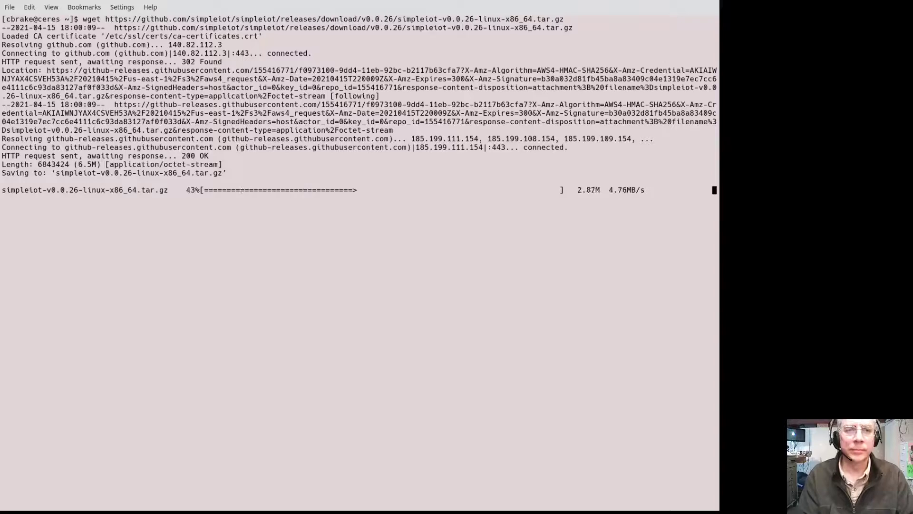
pyautogui.write('tar -xzvf simp')
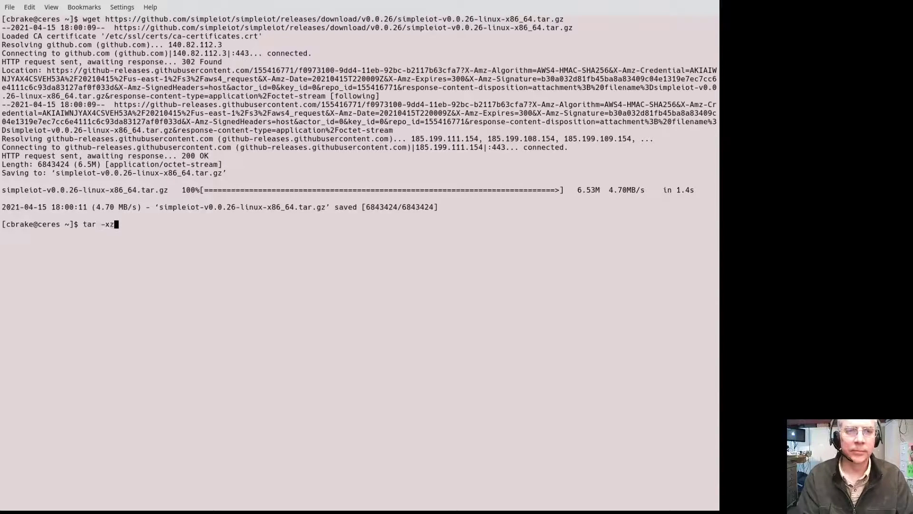
pyautogui.press('Tab')
pyautogui.press('Return')
# - Enter the extracted release folder and start the SIOT server with ./siot
pyautogui.write('cd simp')
pyautogui.press('Tab')
pyautogui.press('Return')
pyautogui.write('./si')
pyautogui.press('Tab')
pyautogui.press('Return')
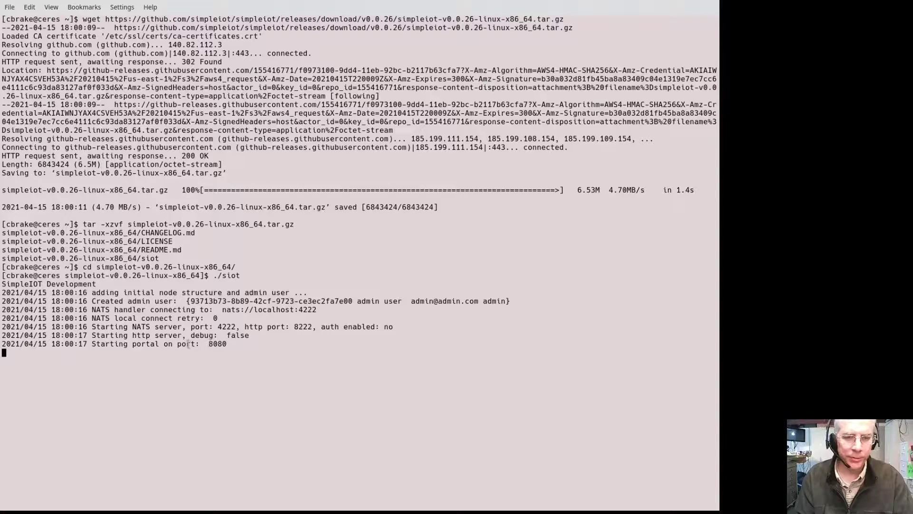
pyautogui.hotkey('alt', 'Tab')
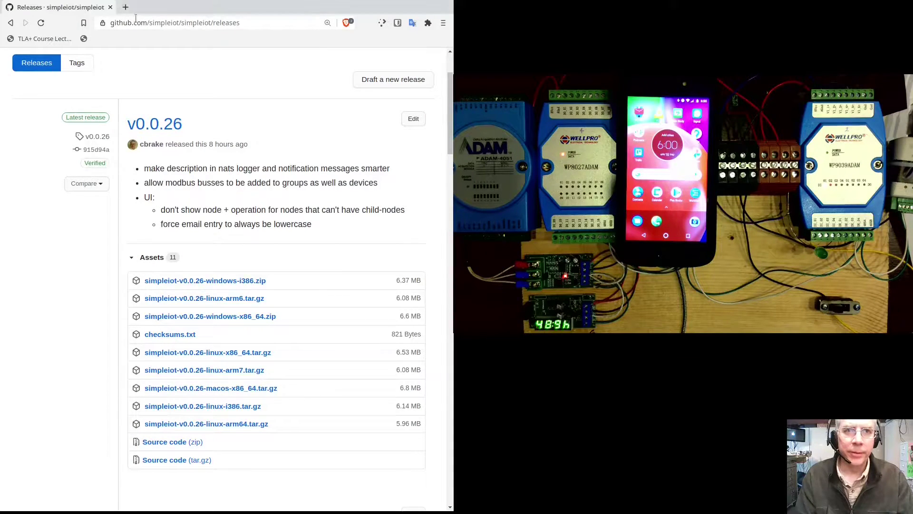
# - Open localhost:8080 in a new tab and sign in with the admin account's email and password
pyautogui.hotkey('ctrl', 't')
pyautogui.write('localhost:8080')
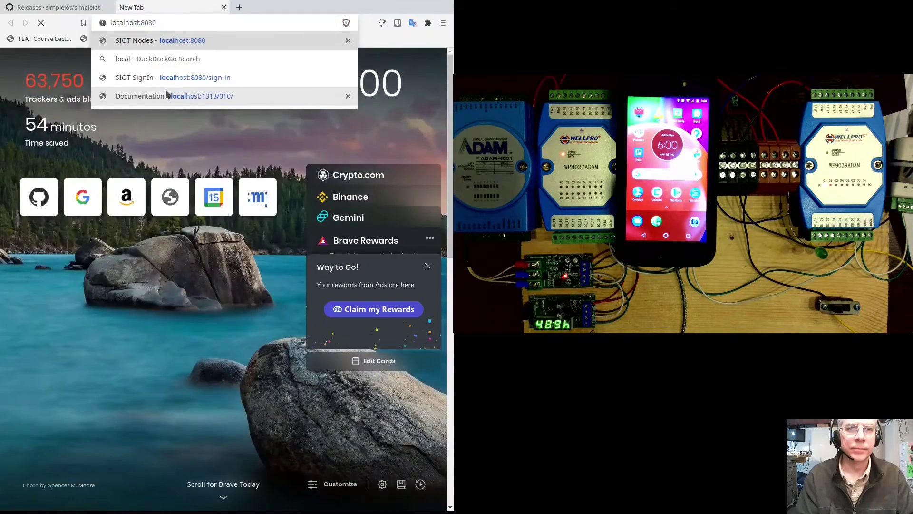
pyautogui.press('Return')
pyautogui.click(58, 280)
pyautogui.write('admin.')
pyautogui.press('BackSpace')
pyautogui.write('@admin.com')
pyautogui.press('Tab')
pyautogui.write('admin')
pyautogui.press('Return')
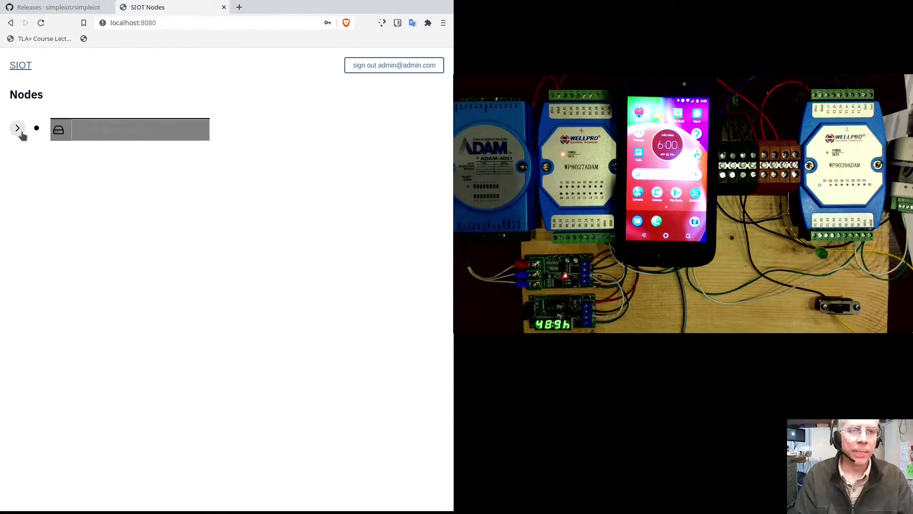
# - Name the top node root
pyautogui.click(18, 128)
pyautogui.click(116, 131)
pyautogui.write('root')
pyautogui.press('Return')
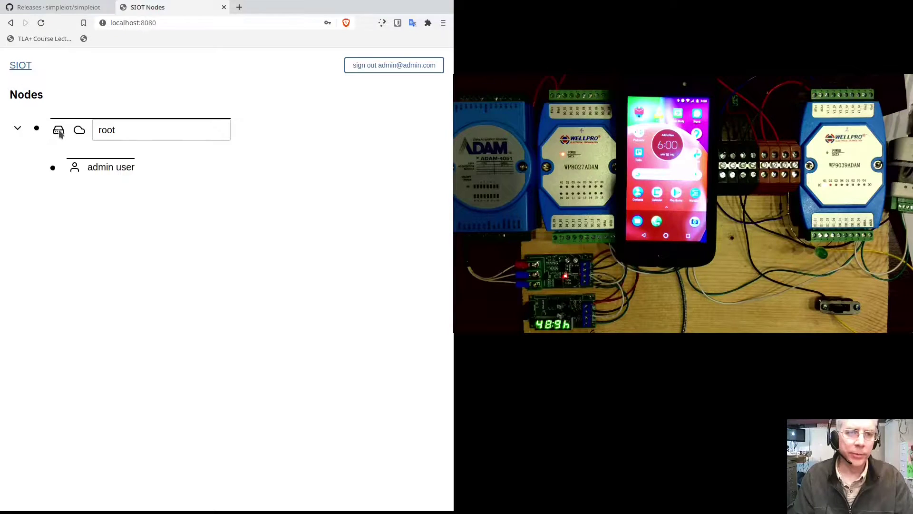
# - Add a Group node under root with the description Group1
pyautogui.click(37, 128)
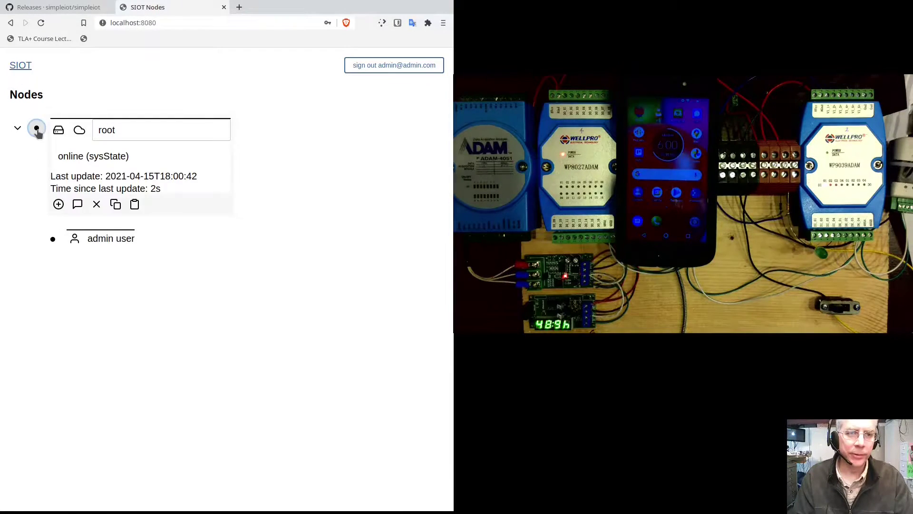
pyautogui.click(59, 204)
pyautogui.click(56, 245)
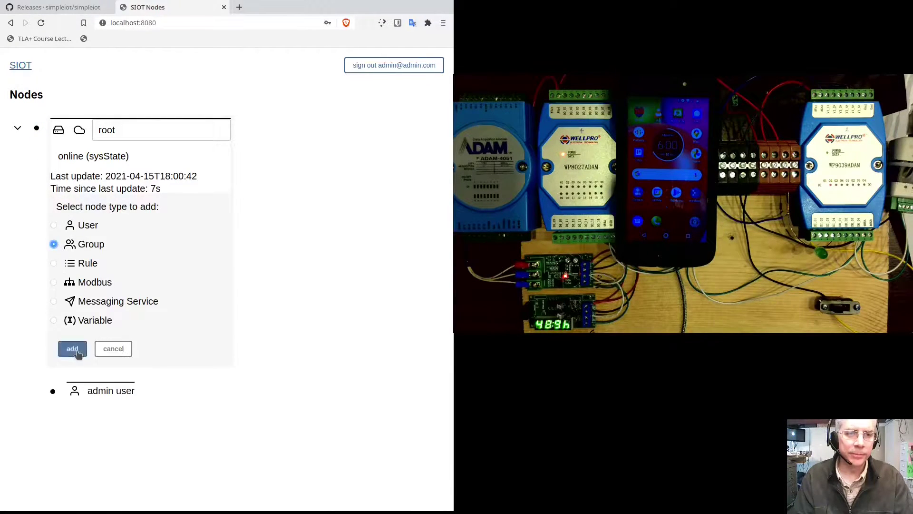
pyautogui.click(73, 349)
pyautogui.click(53, 238)
pyautogui.click(196, 262)
pyautogui.moveTo(196, 262); pyautogui.dragTo(75, 251)
pyautogui.write('Gr')
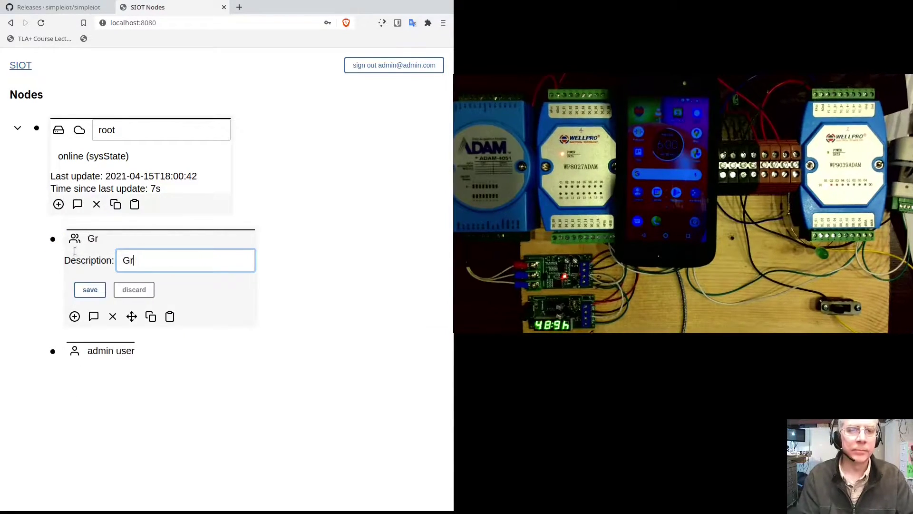
pyautogui.write('oup1')
pyautogui.click(87, 291)
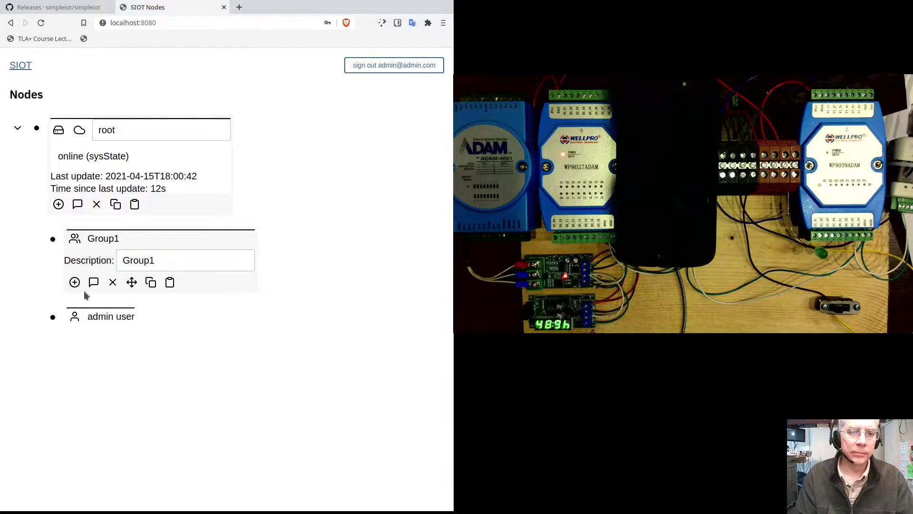
# - Add a User node under Group1 with a first name and phone number, and save it
pyautogui.click(74, 282)
pyautogui.click(70, 304)
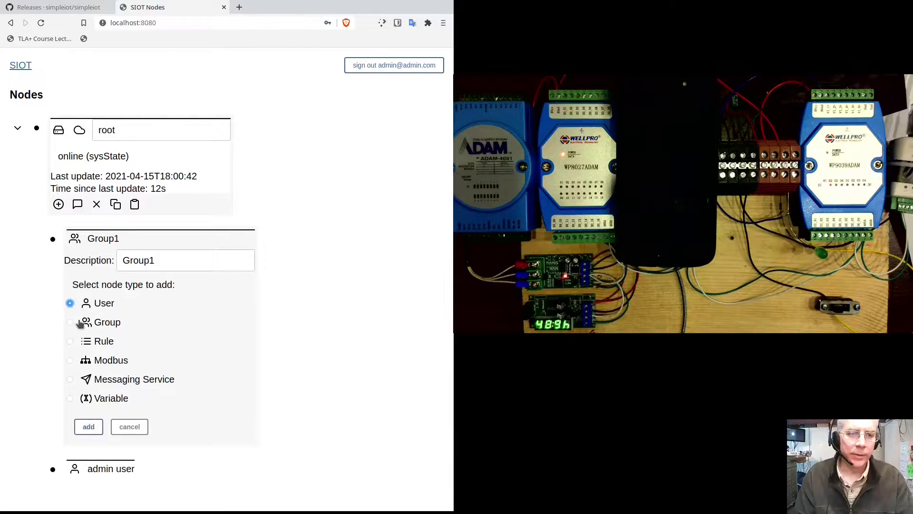
pyautogui.click(90, 426)
pyautogui.click(82, 319)
pyautogui.click(152, 338)
pyautogui.write('Cliff')
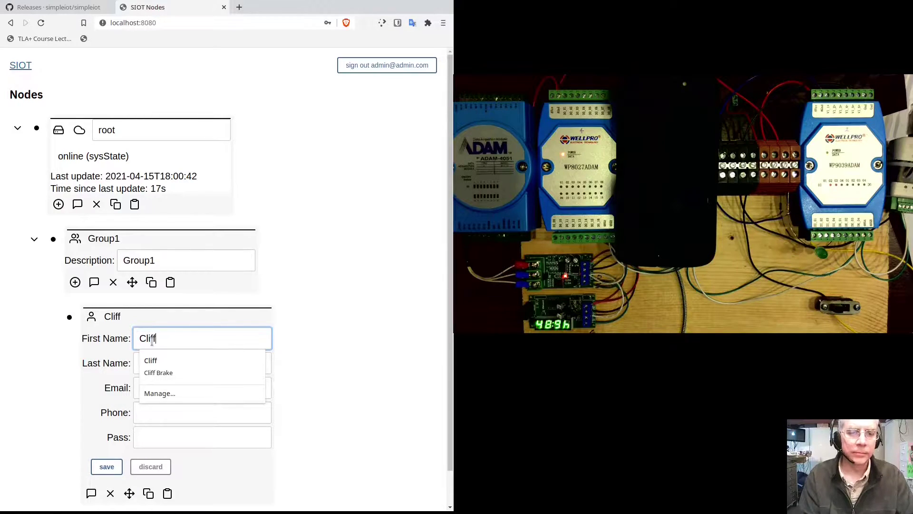
pyautogui.click(166, 419)
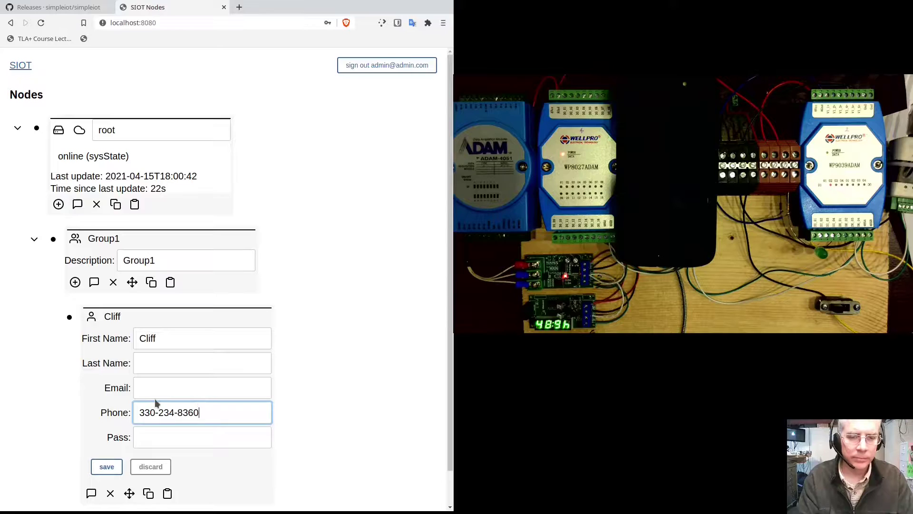
pyautogui.click(107, 467)
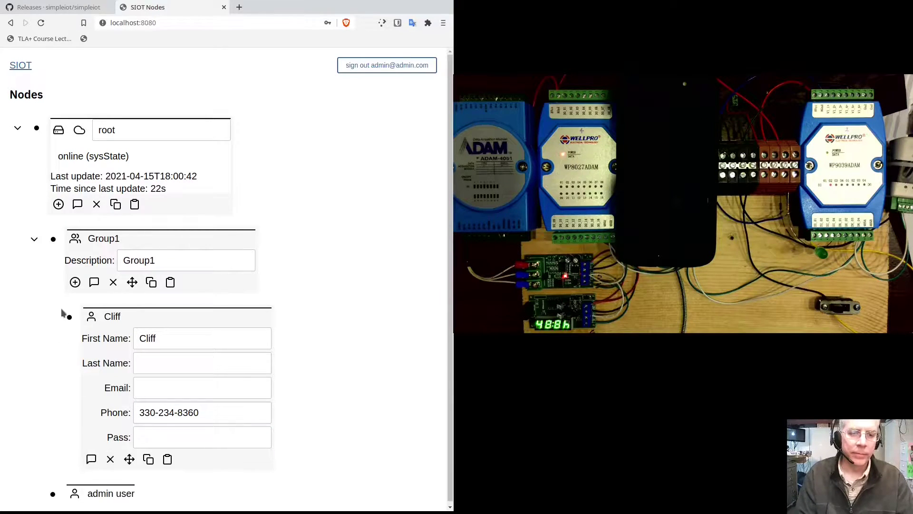
# - Collapse the new user's details
pyautogui.click(69, 318)
pyautogui.click(69, 318)
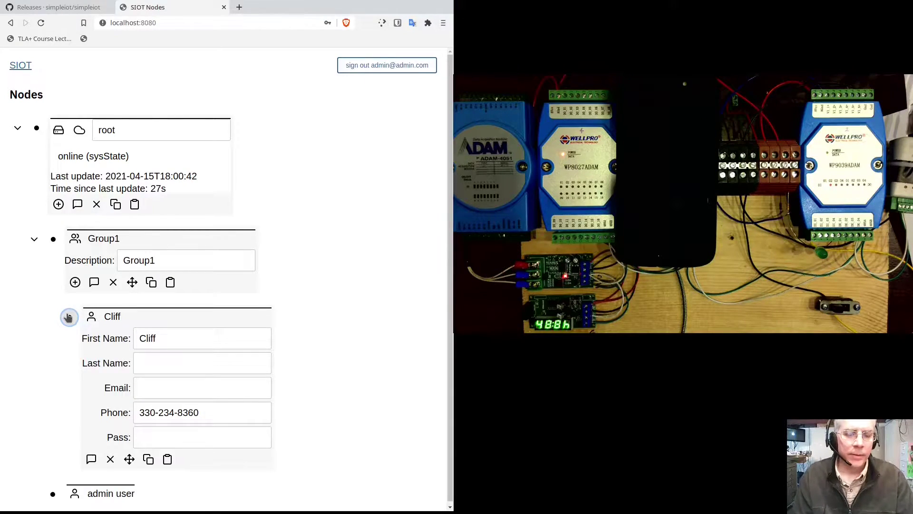
pyautogui.click(69, 317)
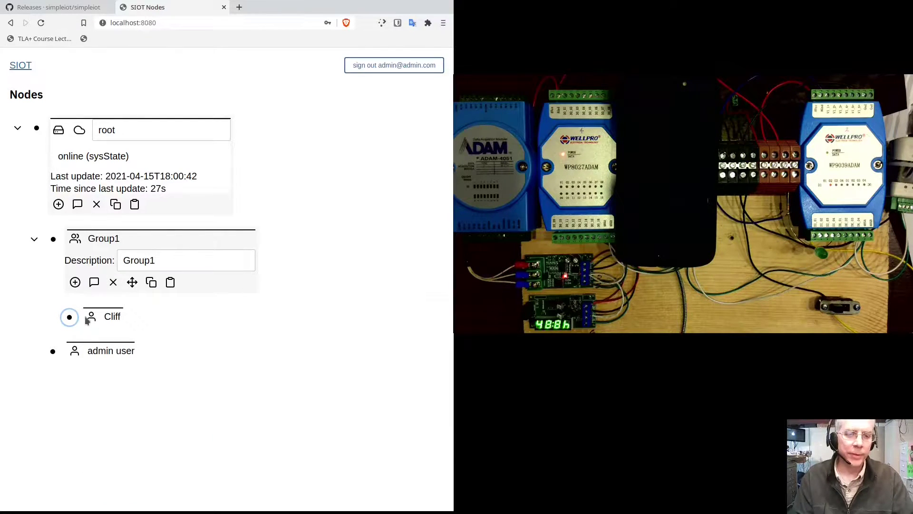
# - Add a Twilio SMS messaging service described as Twilio under Group1, then collapse it
pyautogui.click(37, 128)
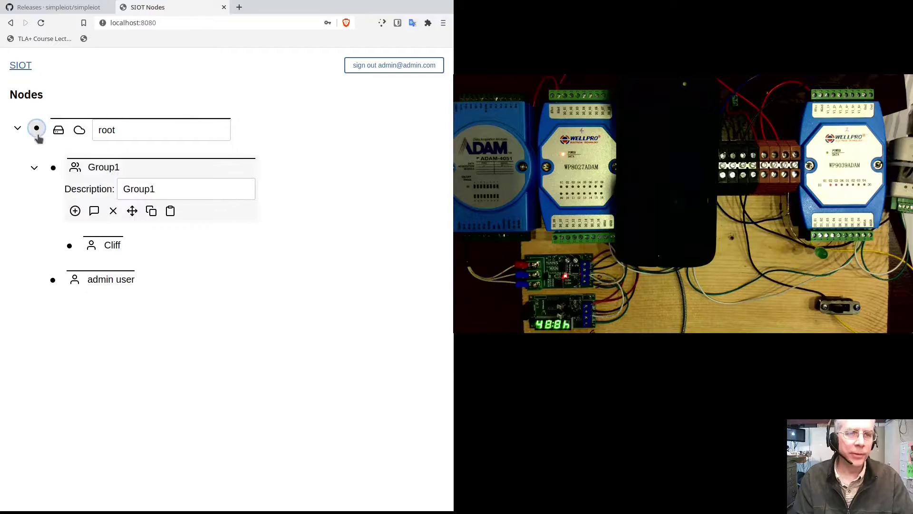
pyautogui.click(75, 211)
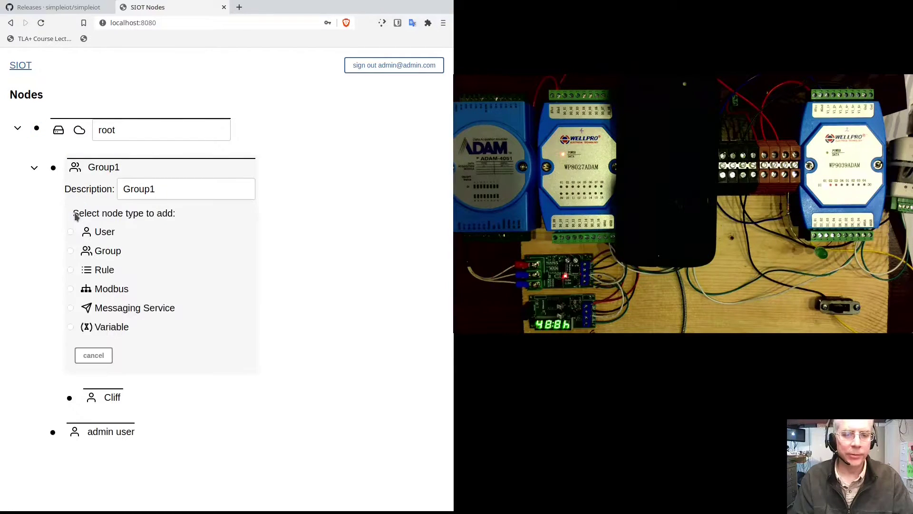
pyautogui.click(70, 307)
pyautogui.click(78, 353)
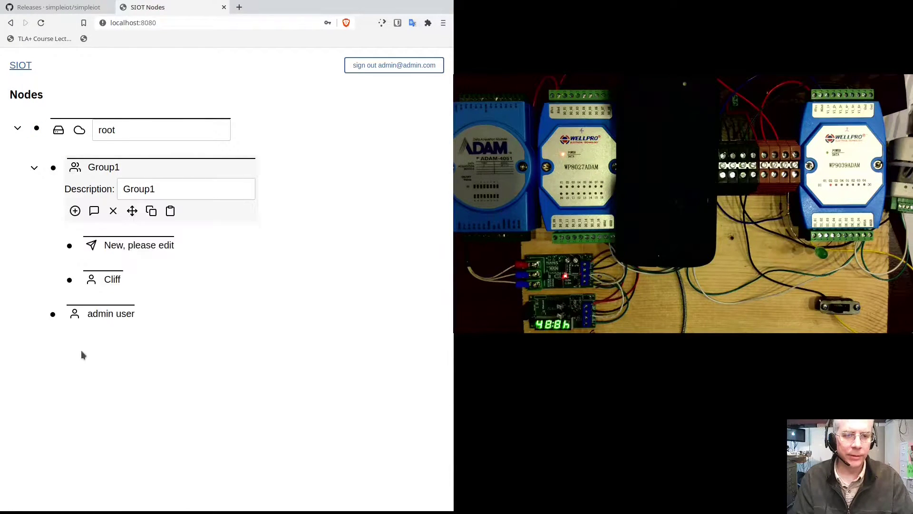
pyautogui.click(69, 246)
pyautogui.click(159, 291)
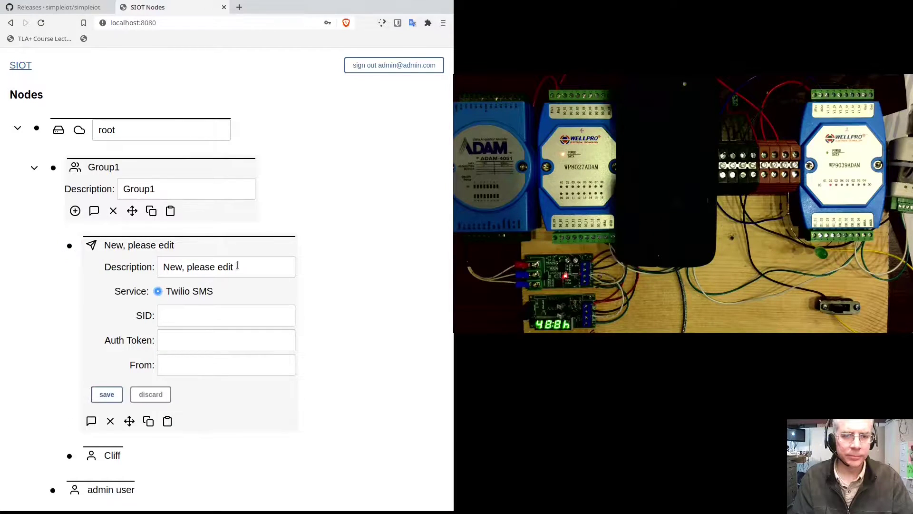
pyautogui.moveTo(236, 267); pyautogui.dragTo(164, 267)
pyautogui.write('Twilio')
pyautogui.press('Tab')
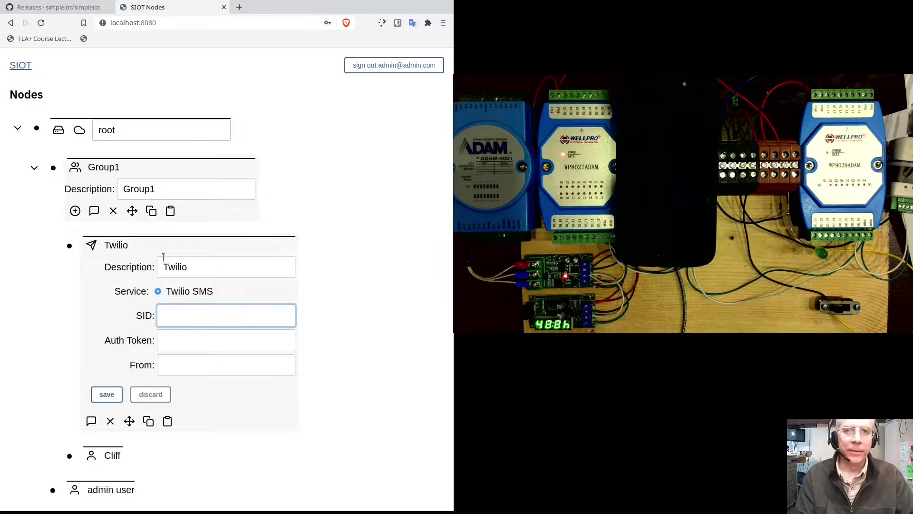
pyautogui.hotkey('alt', 'Tab')
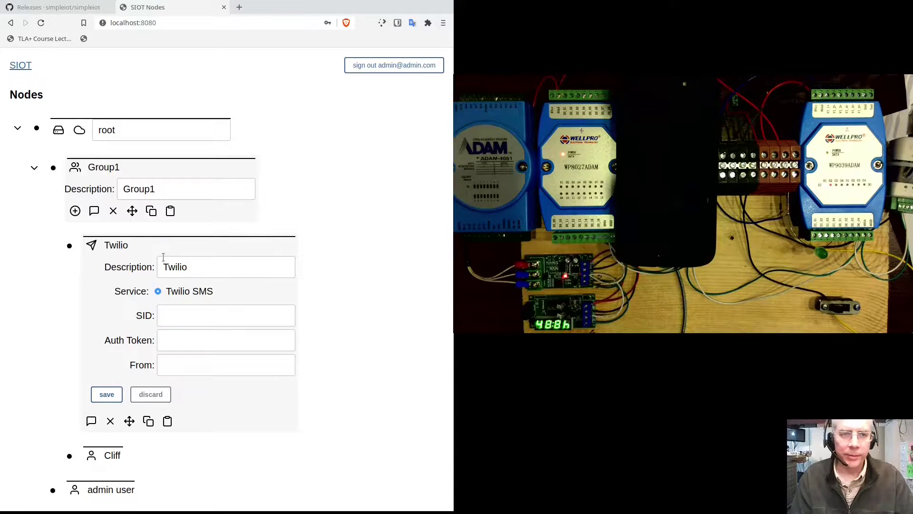
pyautogui.click(70, 246)
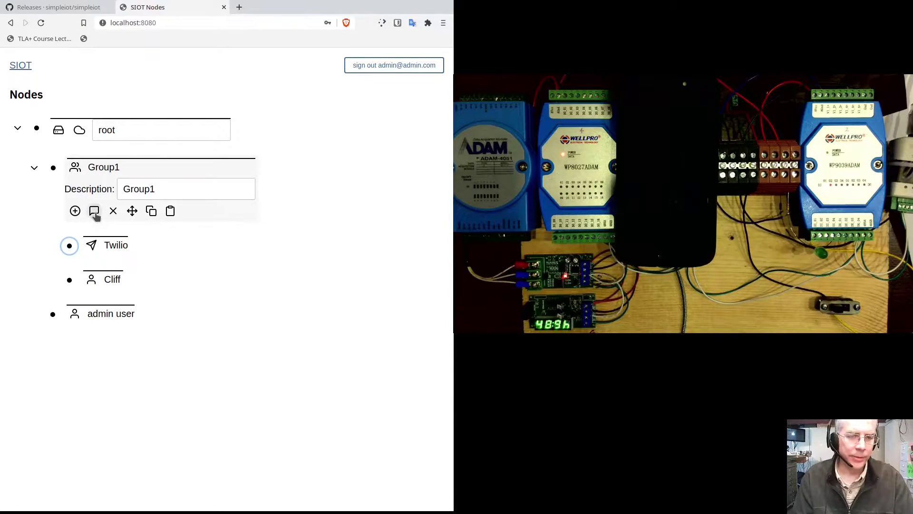
# - Send 'msg from siot' to Group1's users from the group message form
pyautogui.click(94, 212)
pyautogui.click(108, 233)
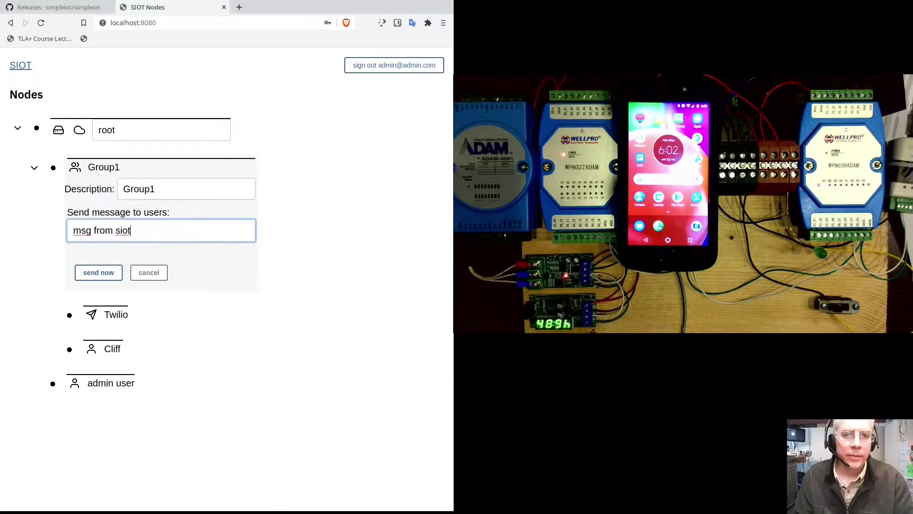
pyautogui.click(97, 272)
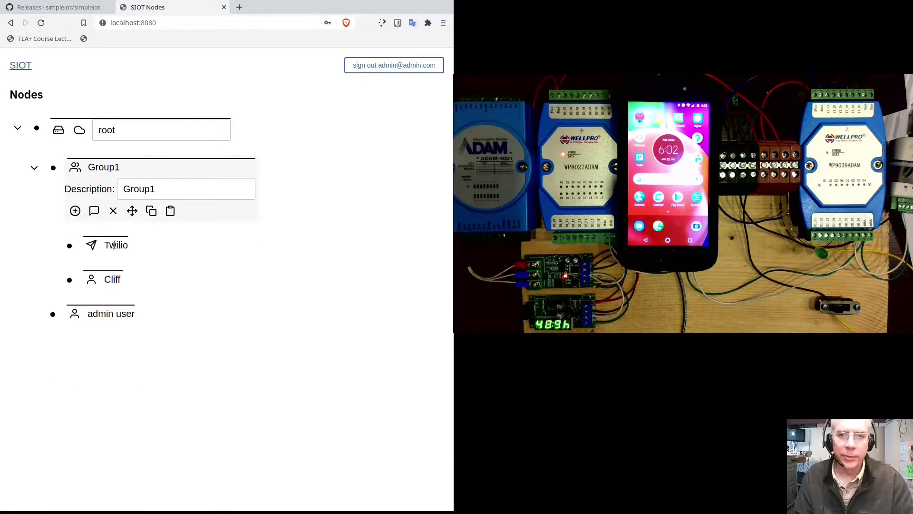
pyautogui.click(70, 279)
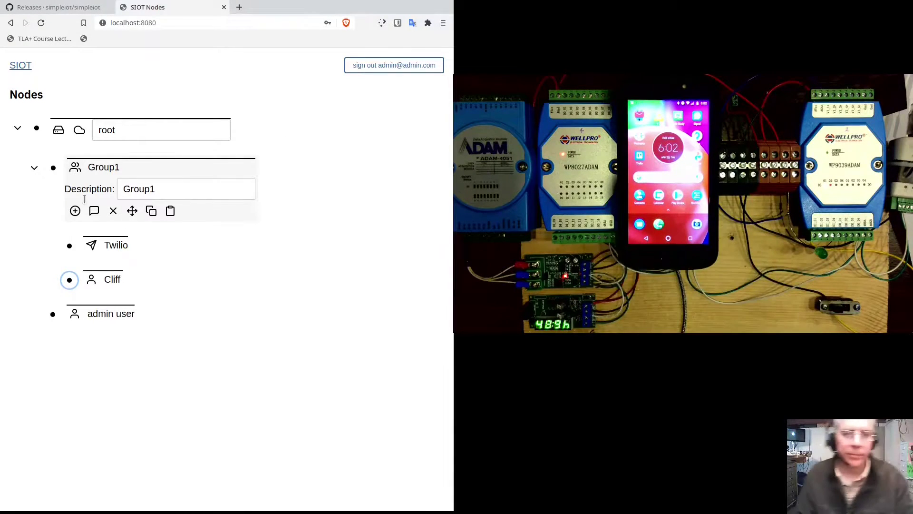
# - Send a direct text message to the existing Group1 user, then collapse its details
pyautogui.click(70, 280)
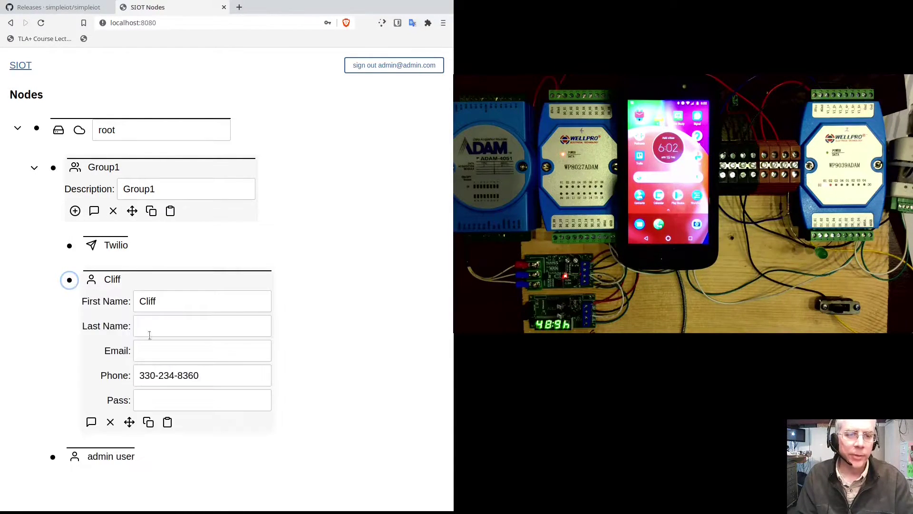
pyautogui.click(92, 422)
pyautogui.click(126, 441)
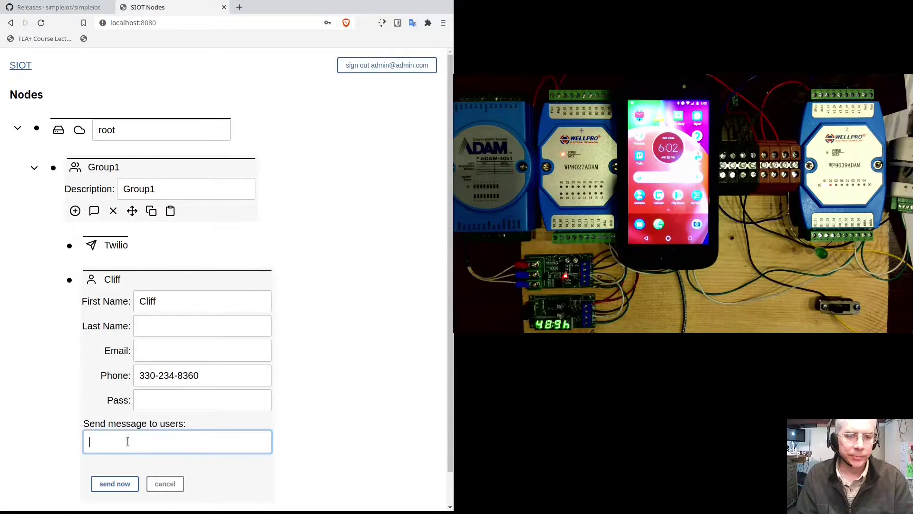
pyautogui.write('message ')
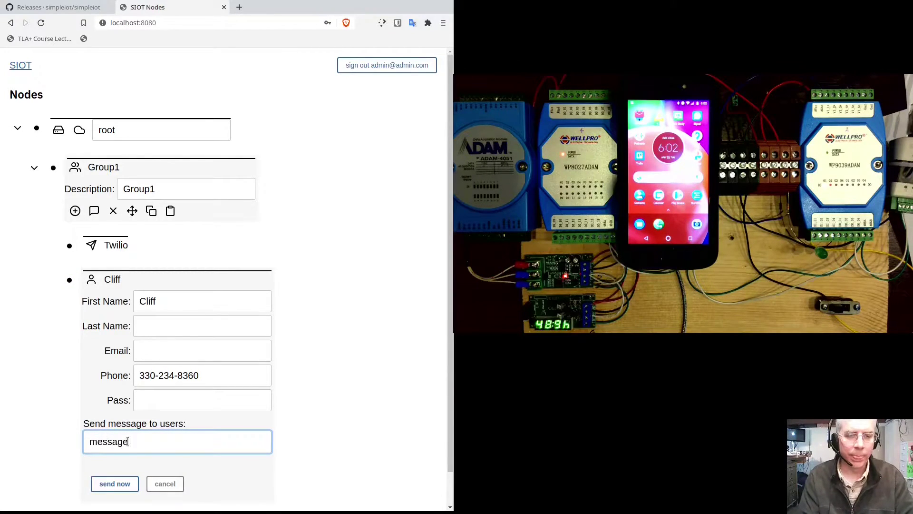
pyautogui.write('to cliff from s')
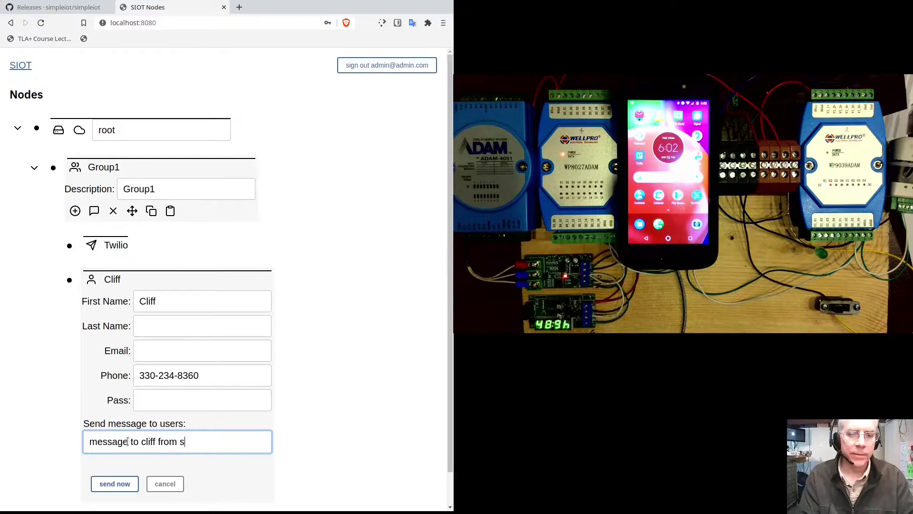
pyautogui.click(114, 483)
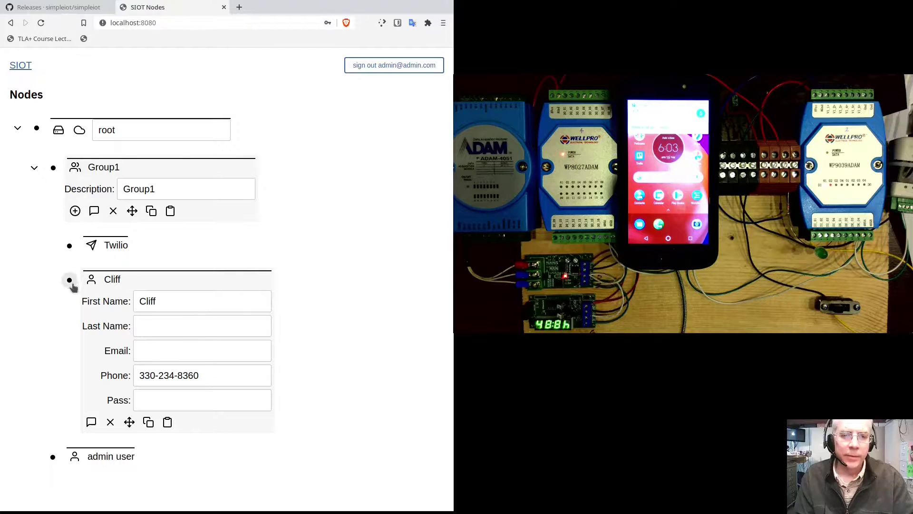
pyautogui.click(70, 279)
# - Add a new user under Group1 with just a first name and save it
pyautogui.click(75, 211)
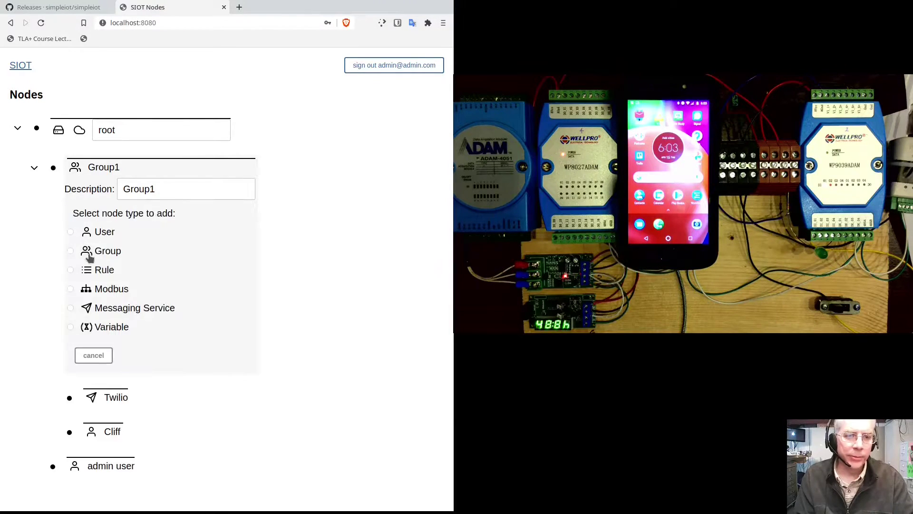
pyautogui.click(89, 355)
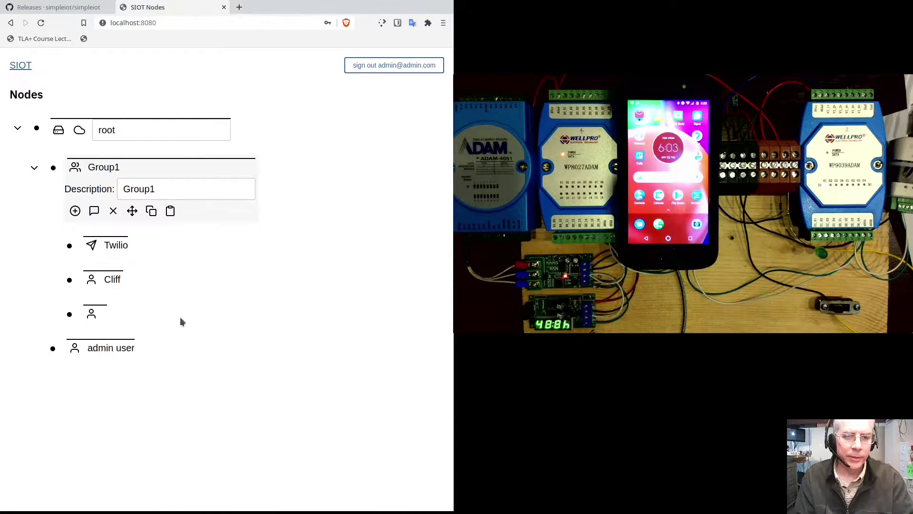
pyautogui.click(69, 314)
pyautogui.click(163, 336)
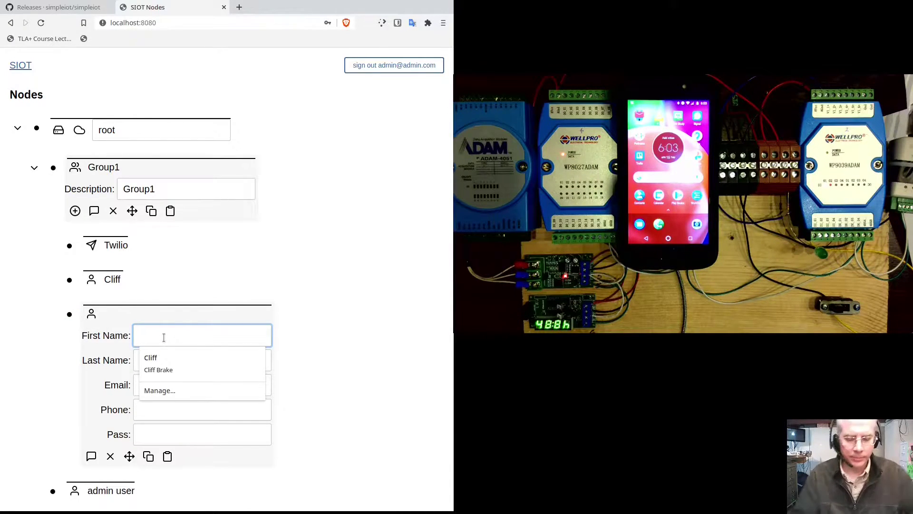
pyautogui.write('Clara')
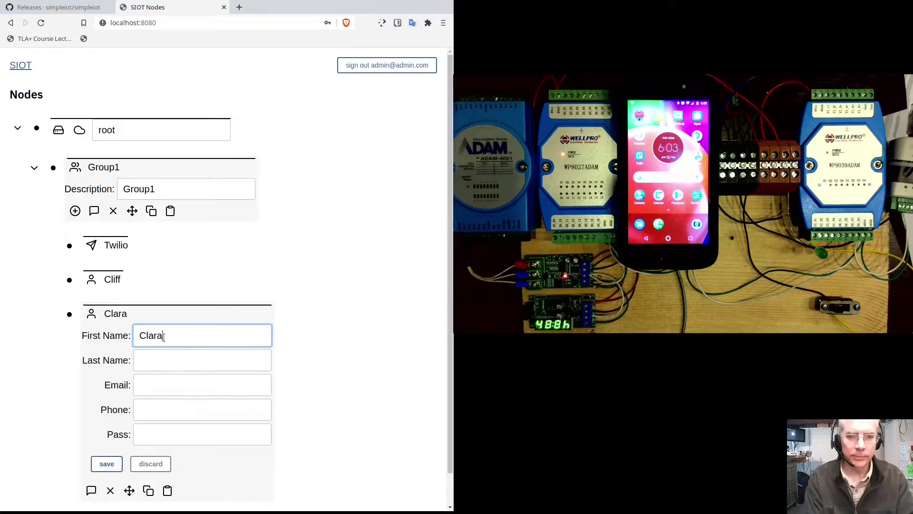
pyautogui.click(95, 465)
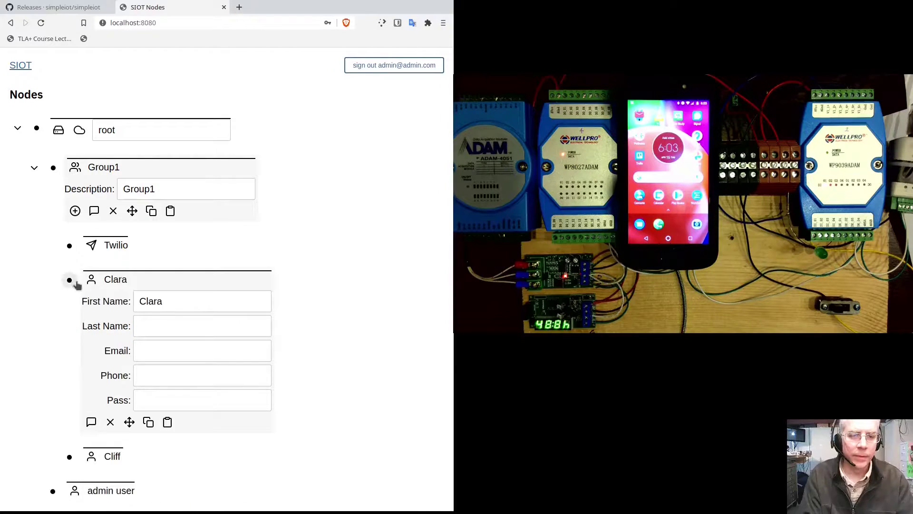
pyautogui.click(70, 279)
# - Add a second user under Group1, again with only a first name, and save it
pyautogui.click(75, 211)
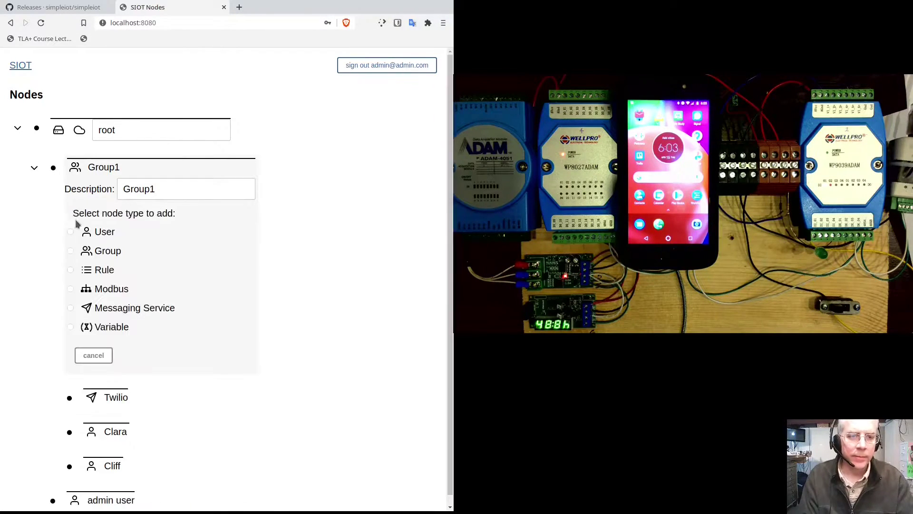
pyautogui.click(70, 232)
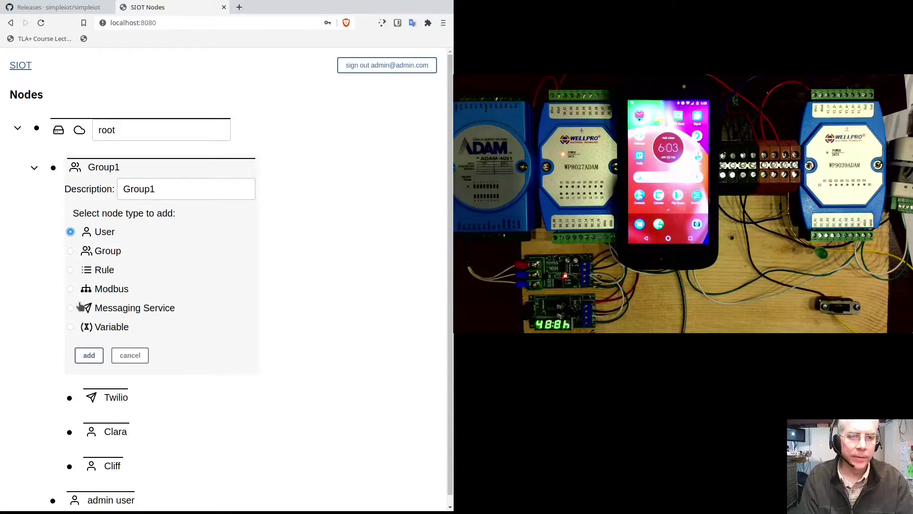
pyautogui.click(91, 354)
pyautogui.click(71, 349)
pyautogui.click(141, 366)
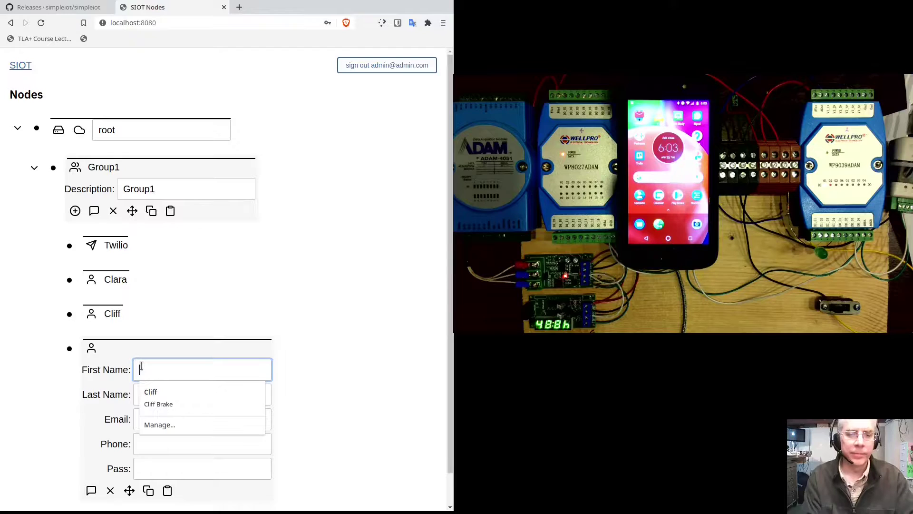
pyautogui.write('Henry')
pyautogui.click(114, 494)
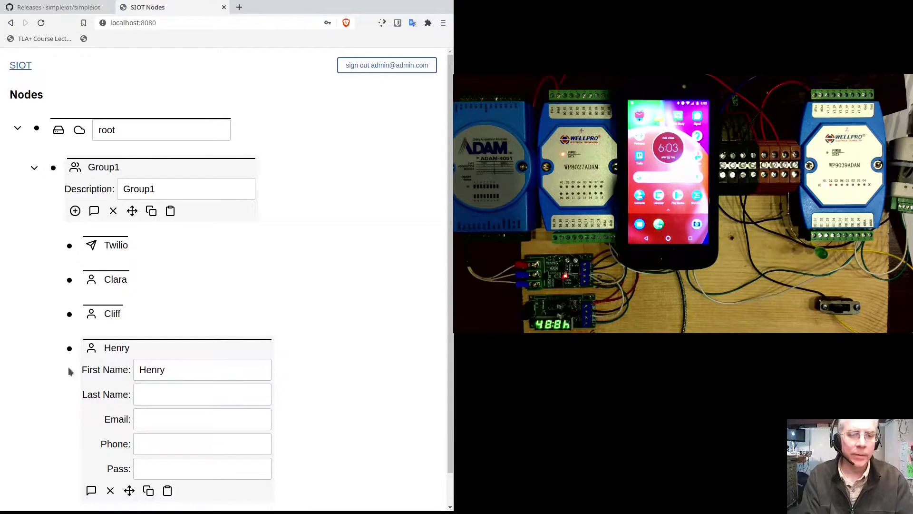
pyautogui.click(69, 348)
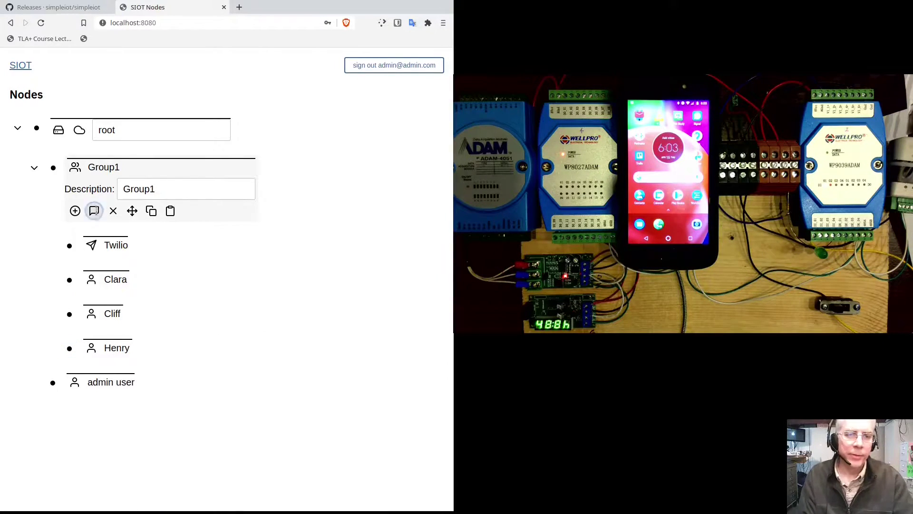
pyautogui.click(94, 211)
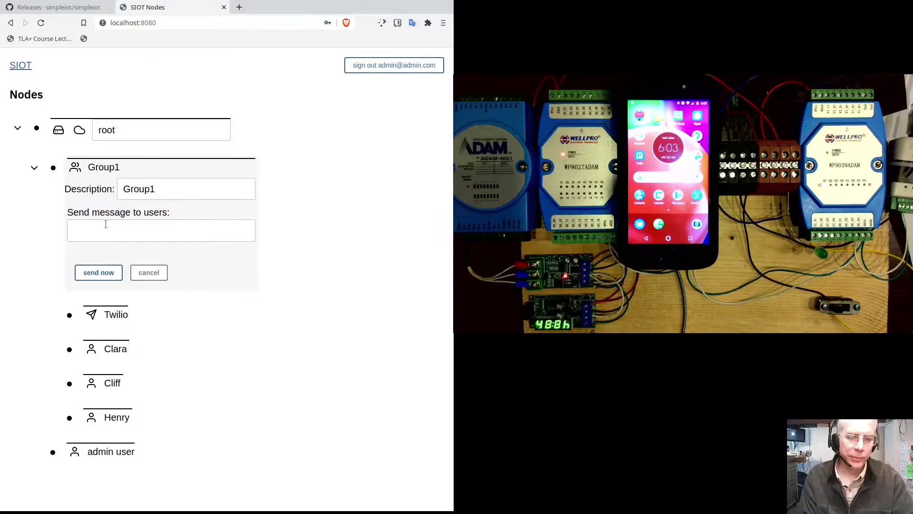
pyautogui.click(149, 273)
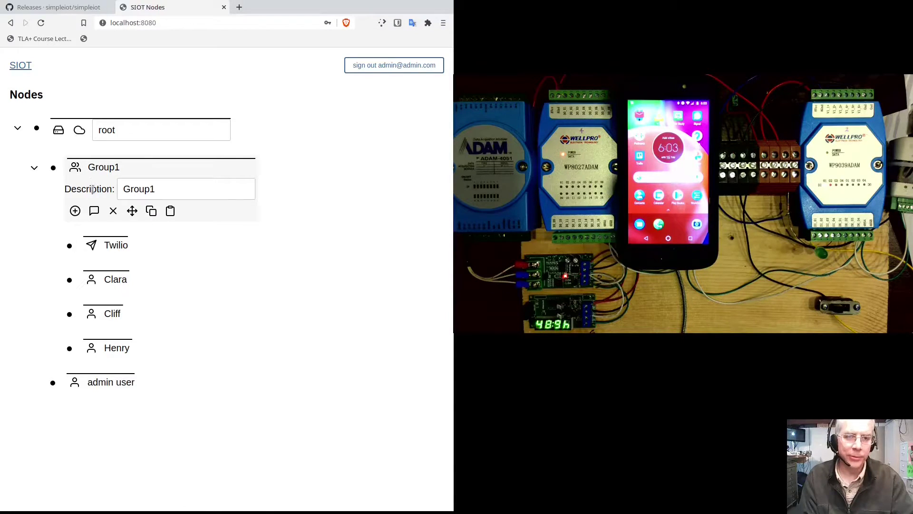
# - Fold Group1 shut so root shows only Group1 and the admin user
pyautogui.click(34, 168)
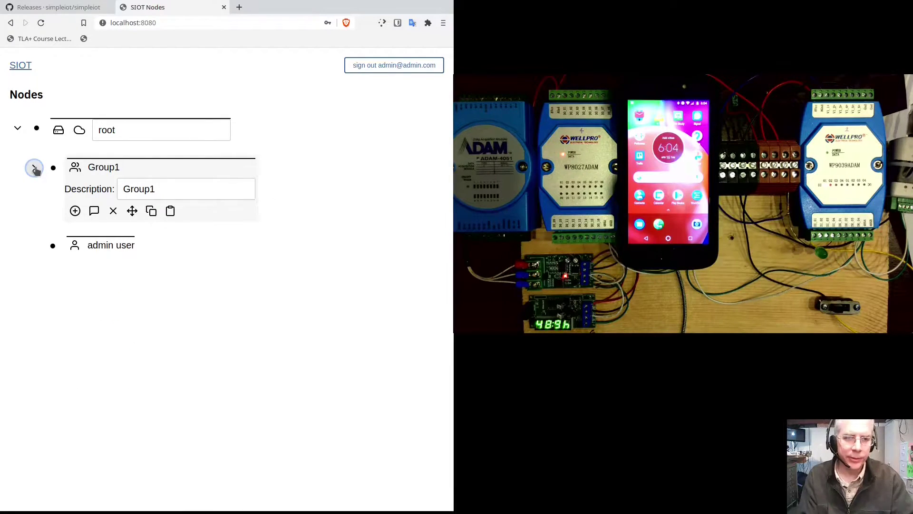
pyautogui.click(34, 169)
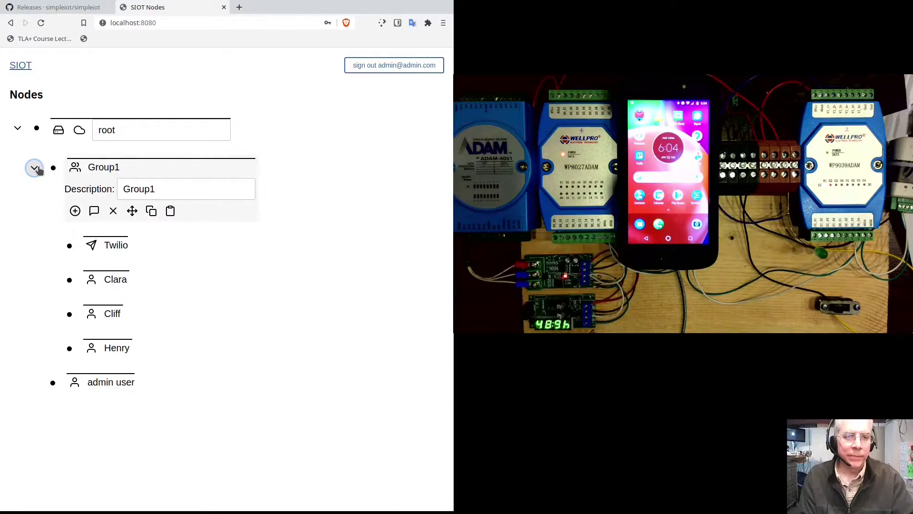
pyautogui.click(36, 169)
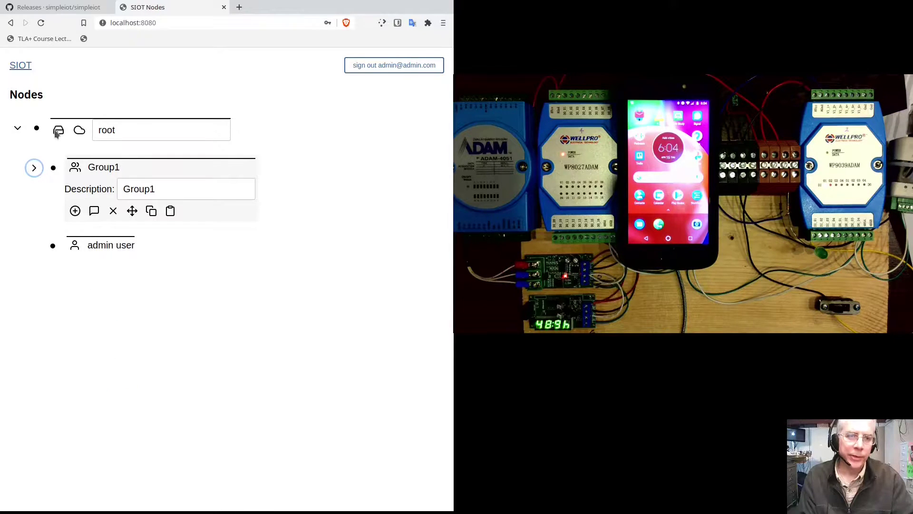
# - Add a second Group node under root with the description Group2
pyautogui.click(37, 130)
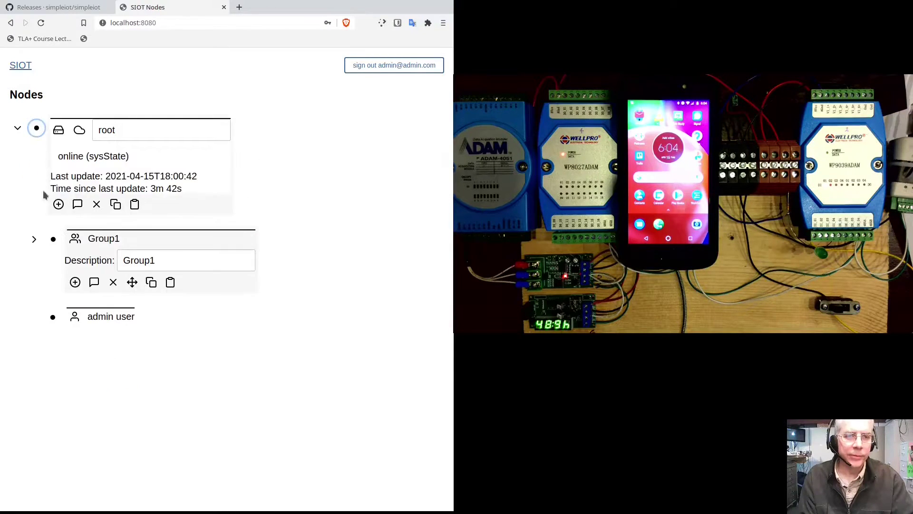
pyautogui.click(58, 205)
pyautogui.click(55, 244)
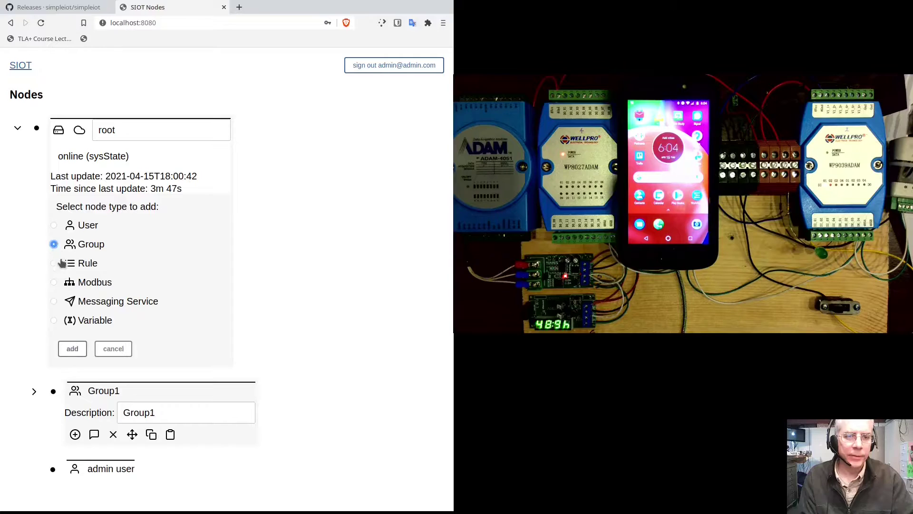
pyautogui.click(71, 348)
pyautogui.click(53, 317)
pyautogui.press('Tab')
pyautogui.hotkey('ctrl', 'a')
pyautogui.write('Group2')
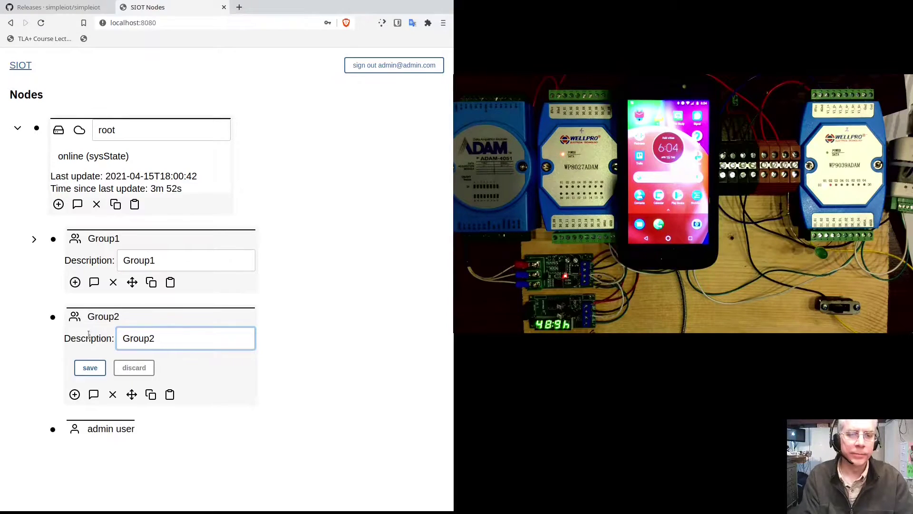
pyautogui.click(84, 370)
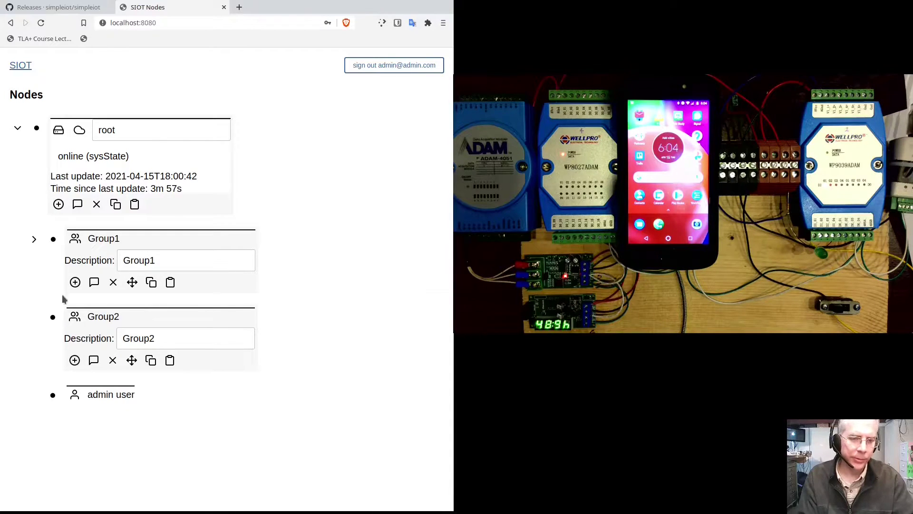
# - Close the Group1 and Group2 detail panels and expand Group1 to list its members
pyautogui.click(54, 243)
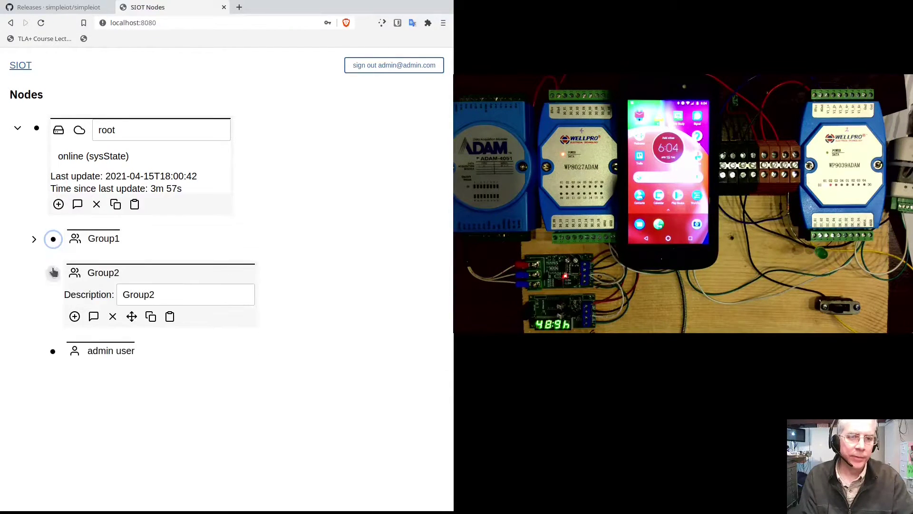
pyautogui.click(53, 271)
pyautogui.click(34, 239)
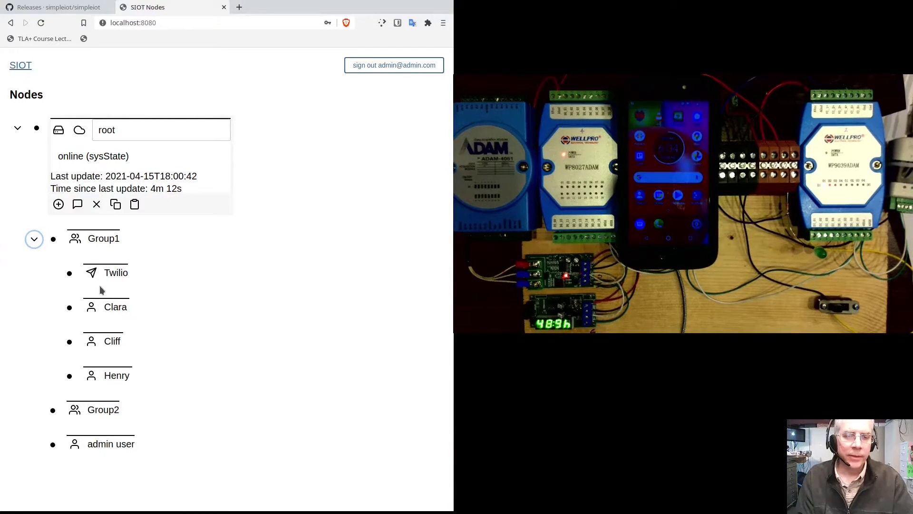
# - Add a new empty User node under Group1
pyautogui.click(54, 239)
pyautogui.click(75, 282)
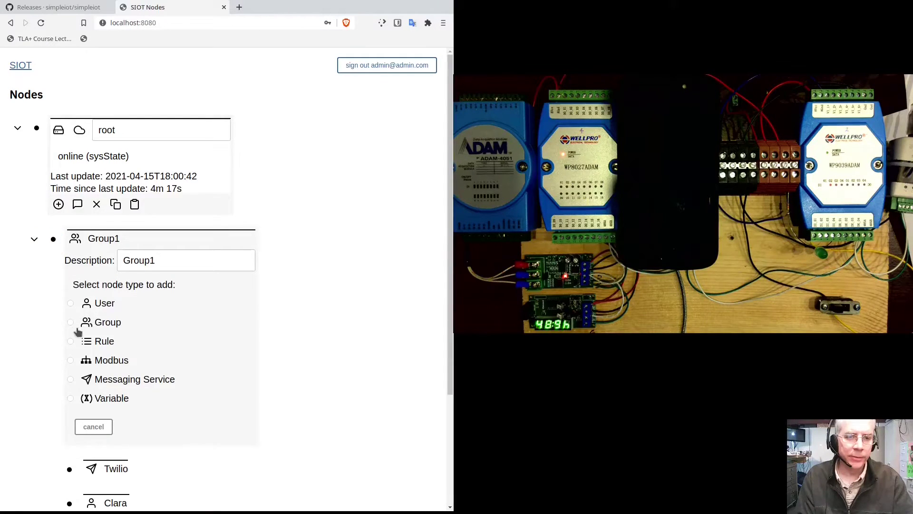
pyautogui.click(71, 304)
pyautogui.click(86, 427)
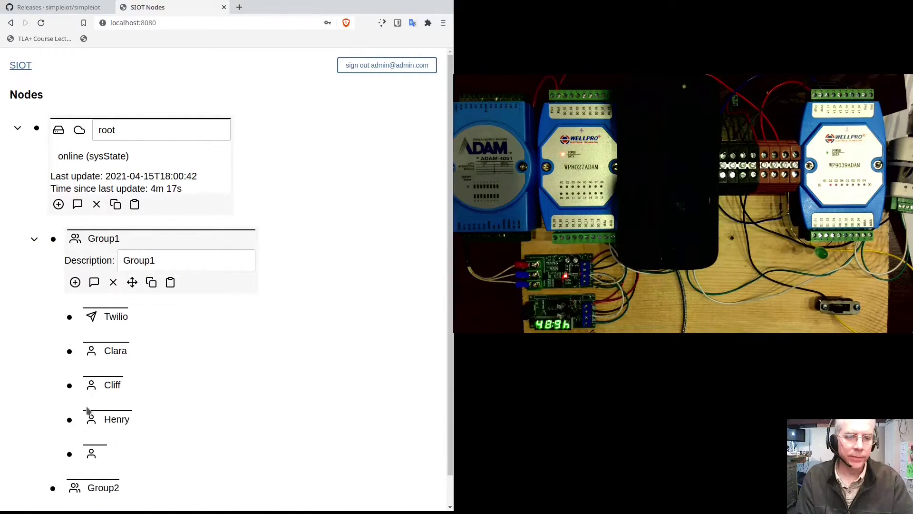
# - Inspect the empty user's fields, then delete that trial node and confirm
pyautogui.click(69, 453)
pyautogui.click(186, 478)
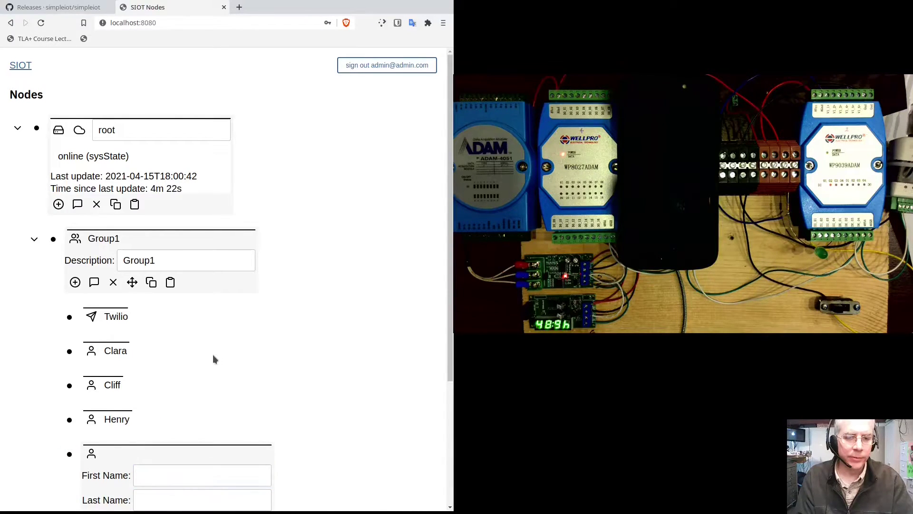
pyautogui.scroll(-3, 212, 356)
pyautogui.click(113, 443)
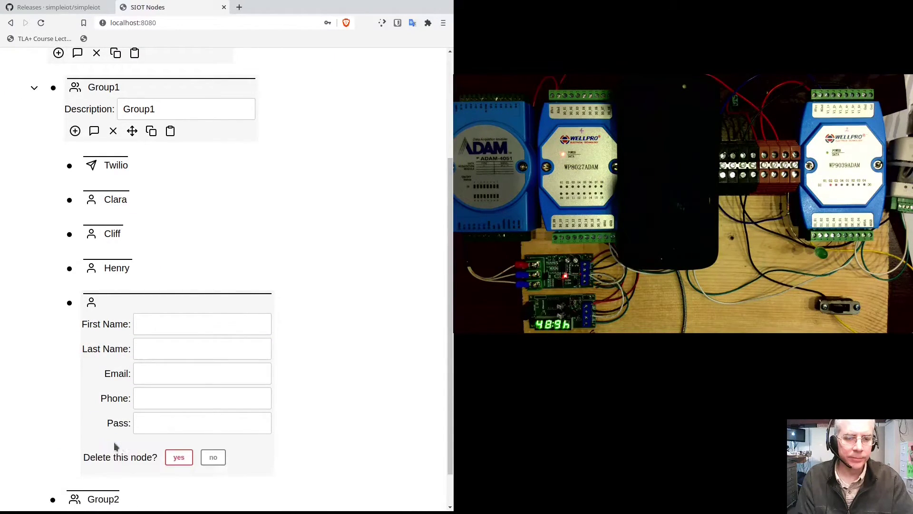
pyautogui.click(179, 457)
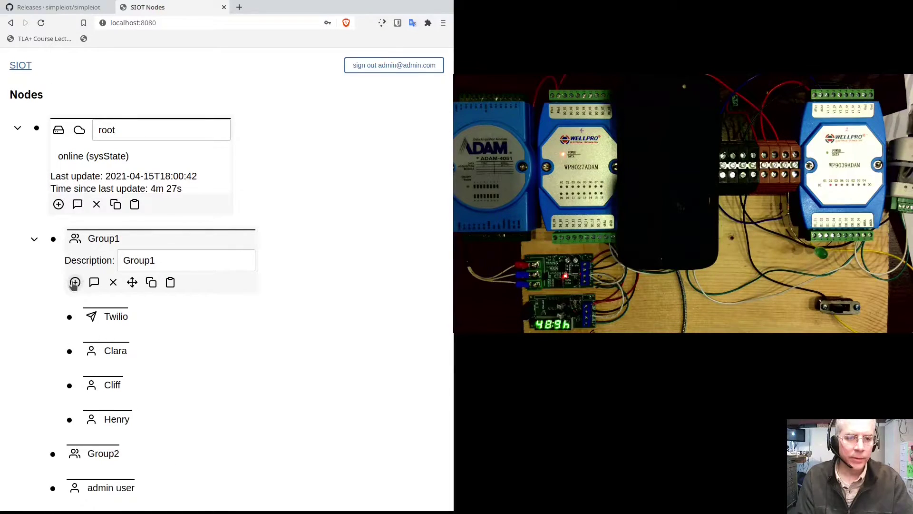
# - Add a Group node under Group1, set its description to 'Users', and save it
pyautogui.click(75, 281)
pyautogui.click(71, 322)
pyautogui.click(95, 428)
pyautogui.click(69, 316)
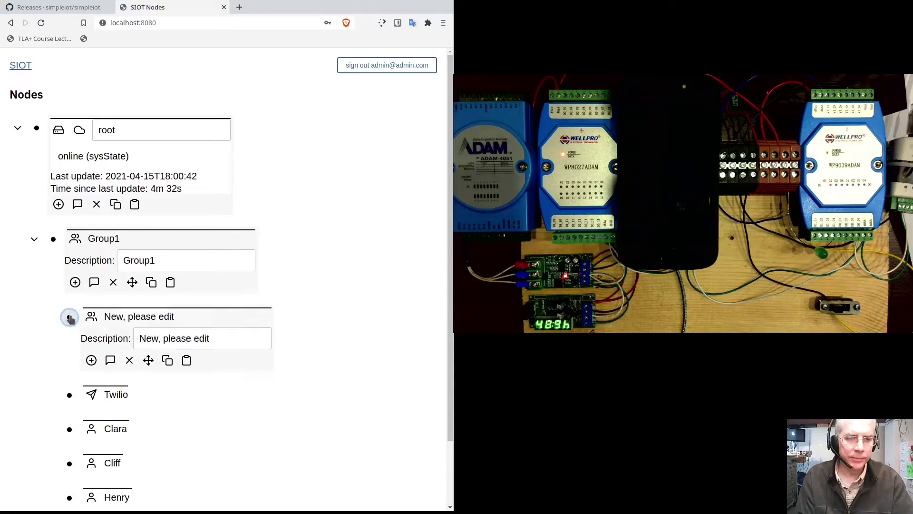
pyautogui.click(218, 338)
pyautogui.write('Users')
pyautogui.click(107, 367)
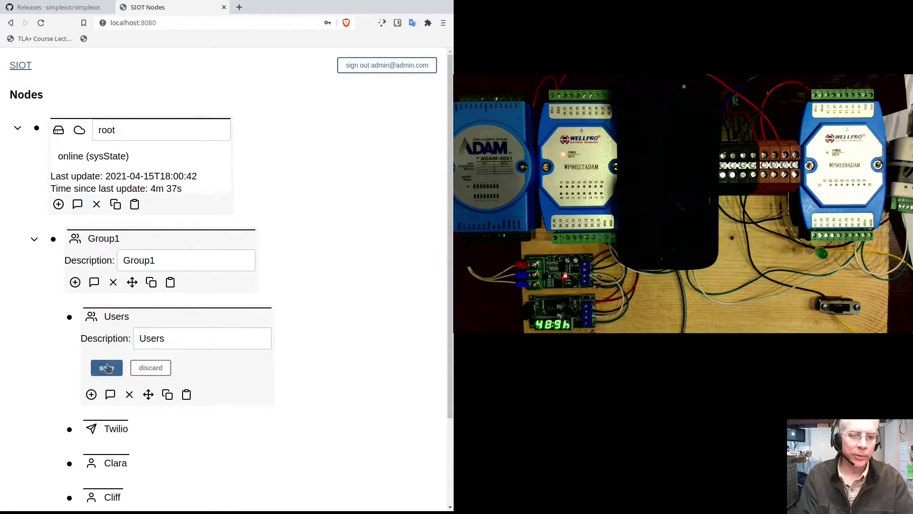
pyautogui.scroll(-2, 190, 385)
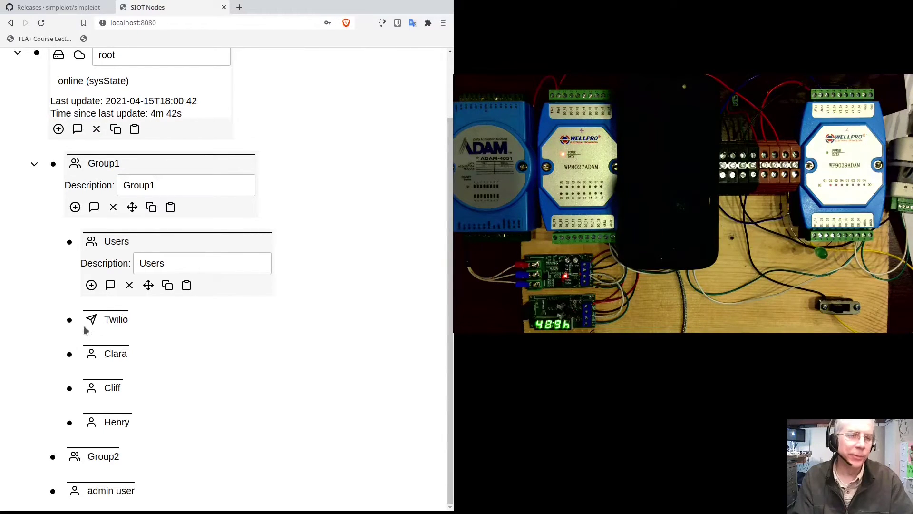
# - Move Clara into the Users group
pyautogui.click(69, 354)
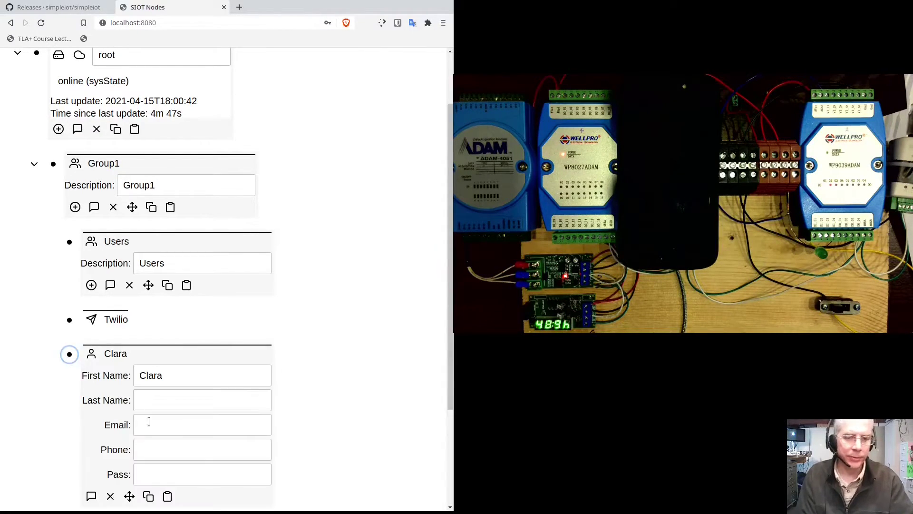
pyautogui.click(129, 496)
pyautogui.scroll(-3, 179, 307)
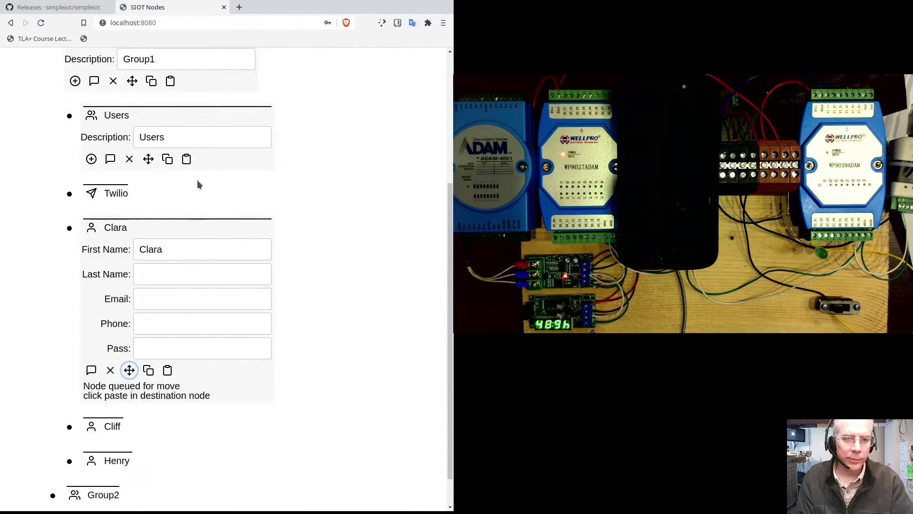
pyautogui.click(188, 160)
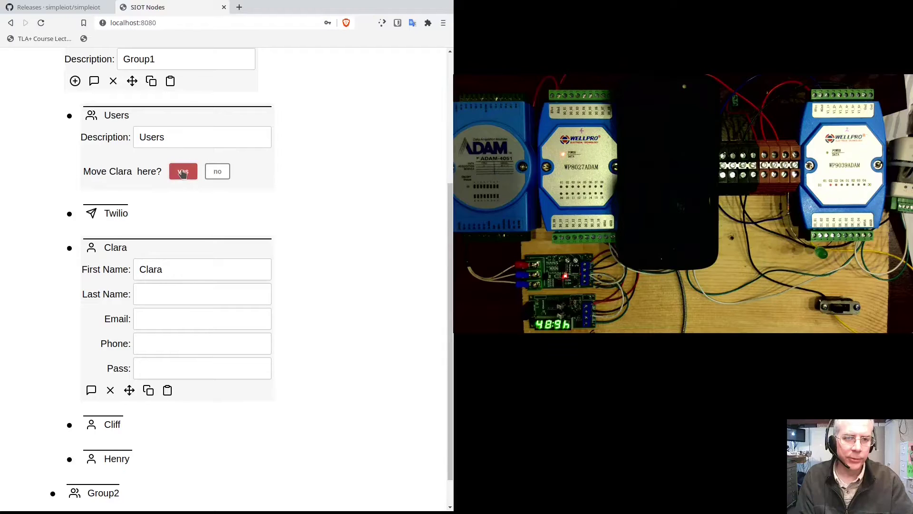
pyautogui.click(184, 172)
# - Move Henry into the Users group, then collapse Users and Group1
pyautogui.click(69, 422)
pyautogui.scroll(-2, 69, 419)
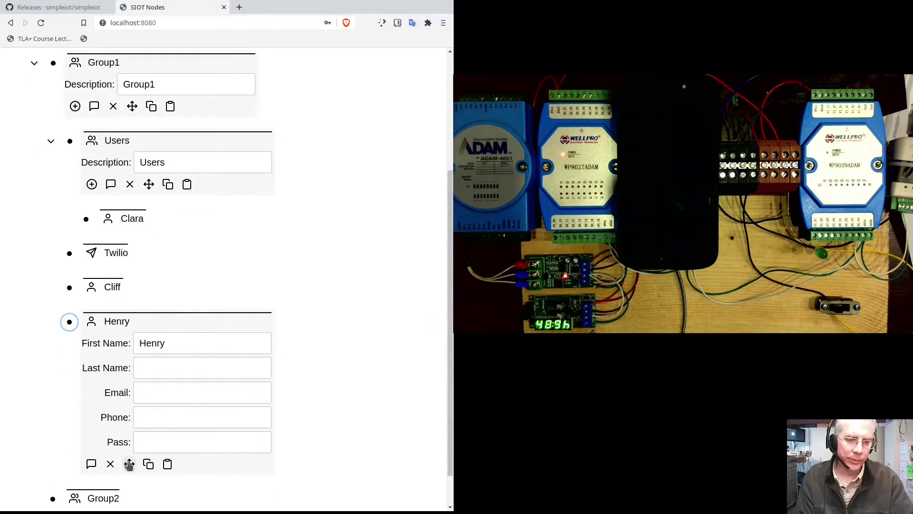
pyautogui.click(130, 465)
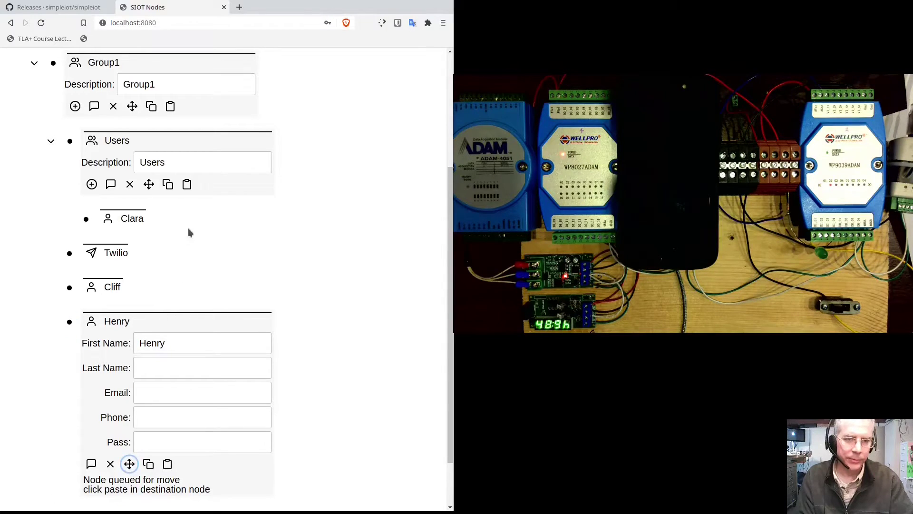
pyautogui.click(187, 185)
pyautogui.click(186, 195)
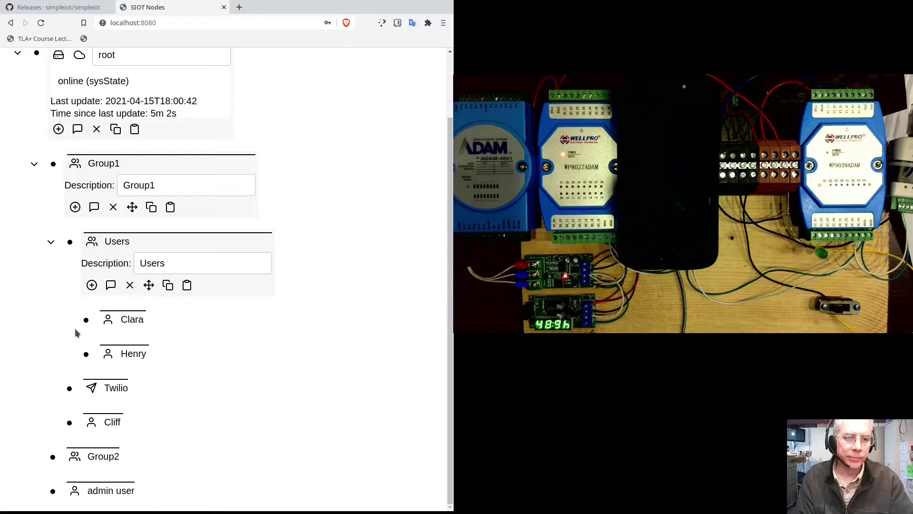
pyautogui.click(51, 241)
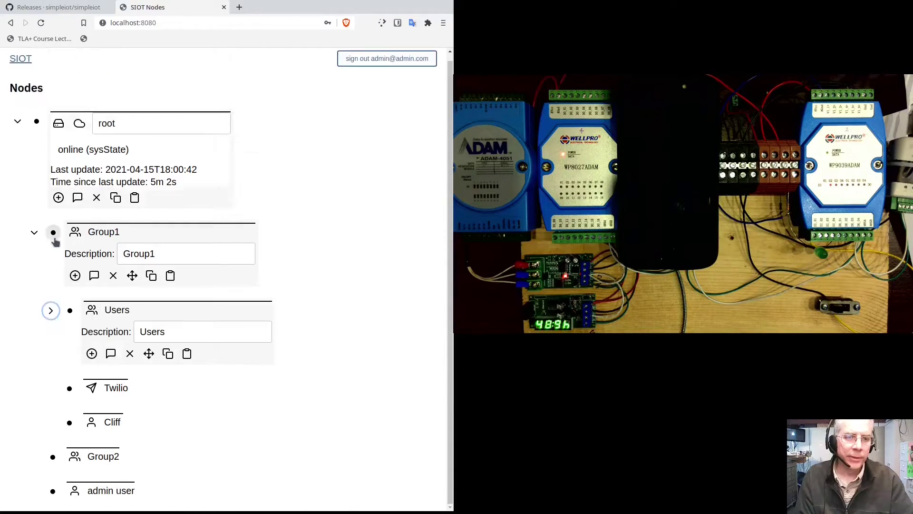
pyautogui.click(34, 239)
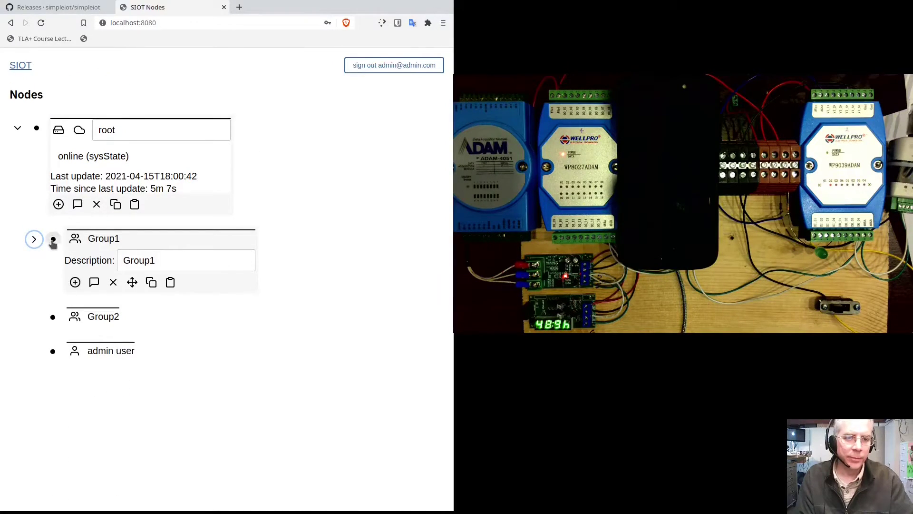
# - Expand Group1 and its Users subgroup to show Clara and Henry, with edit panels closed
pyautogui.click(52, 240)
pyautogui.click(34, 239)
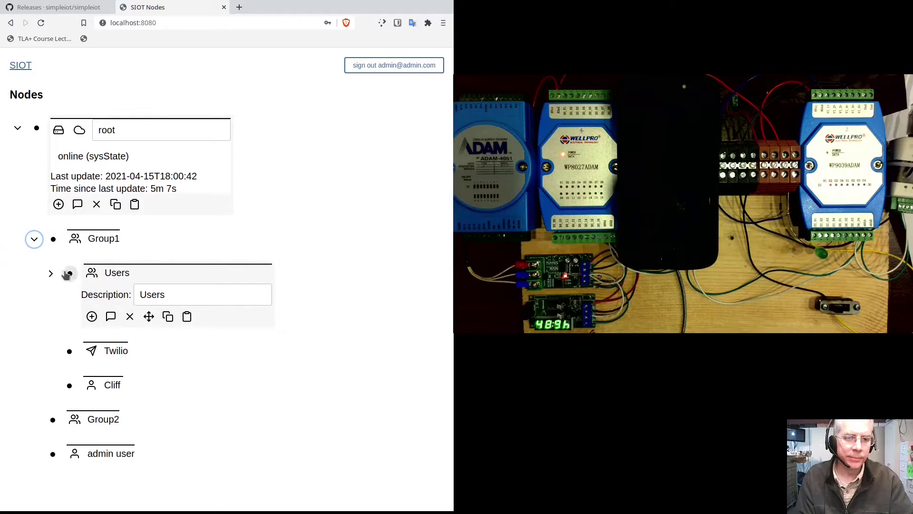
pyautogui.click(70, 273)
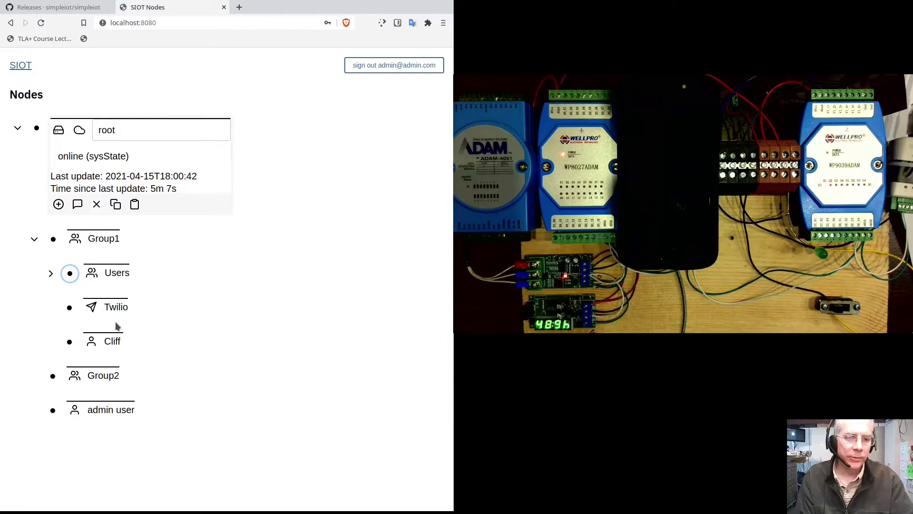
pyautogui.click(51, 274)
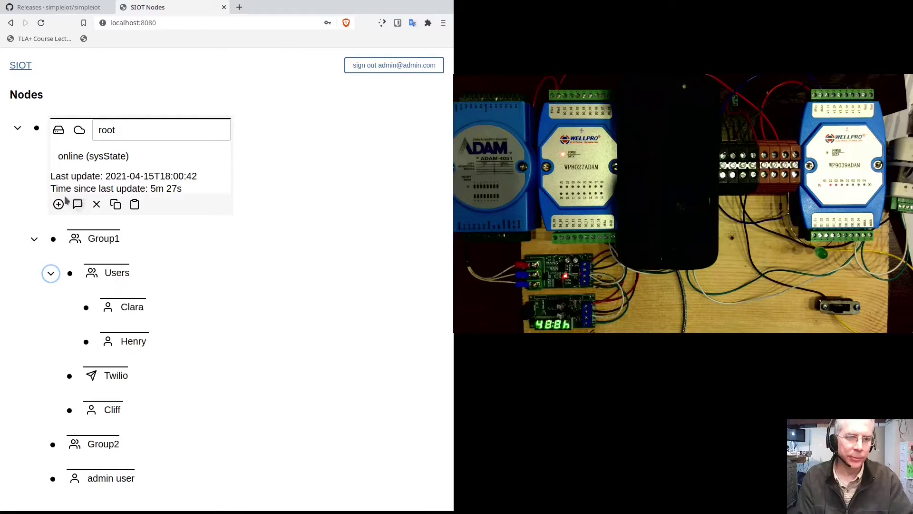
pyautogui.click(17, 128)
# - Re-expand root with its details hidden, then switch to the Konsole siot server log
pyautogui.click(17, 129)
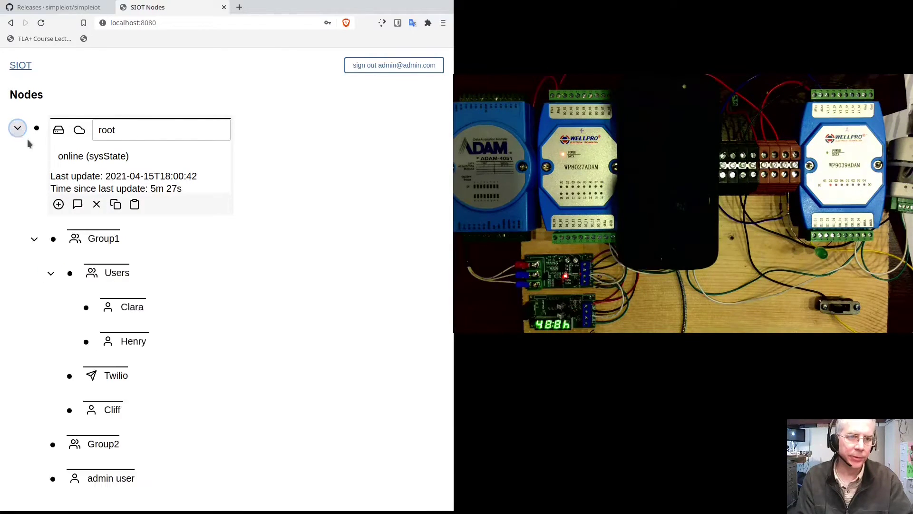
pyautogui.click(37, 128)
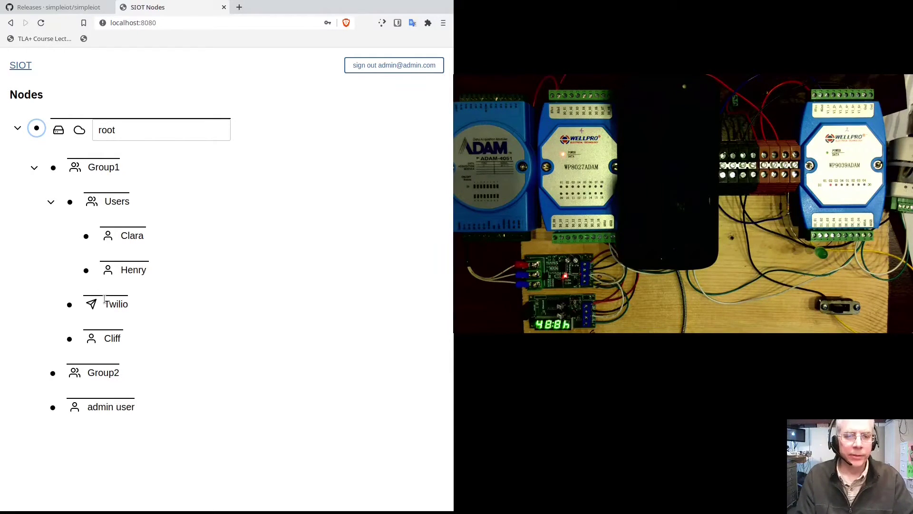
pyautogui.hotkey('alt', 'Tab')
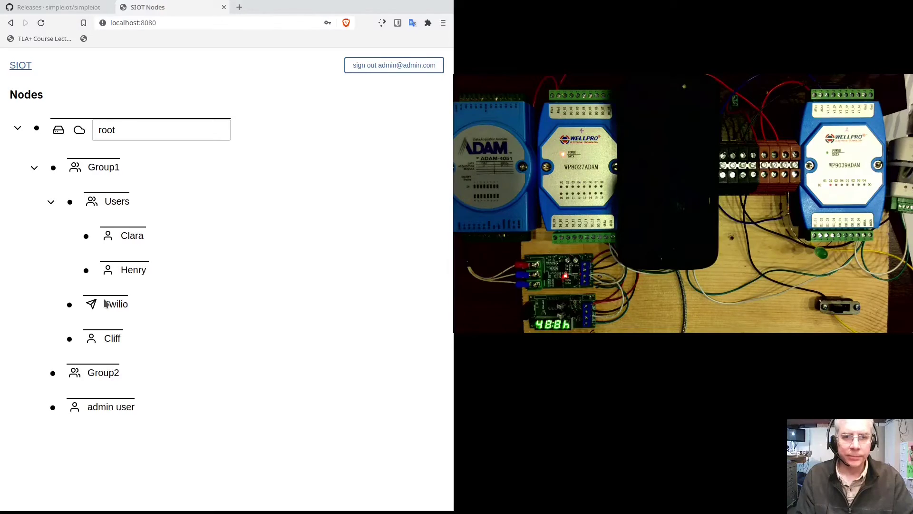
pyautogui.hotkey('alt', 'Tab')
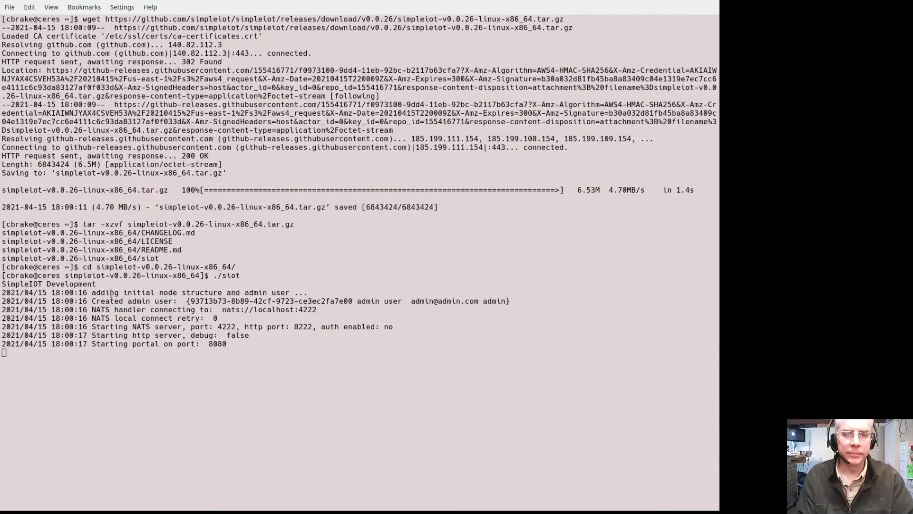
# - Stop the running siot server and start a tmux session
pyautogui.click(111, 293)
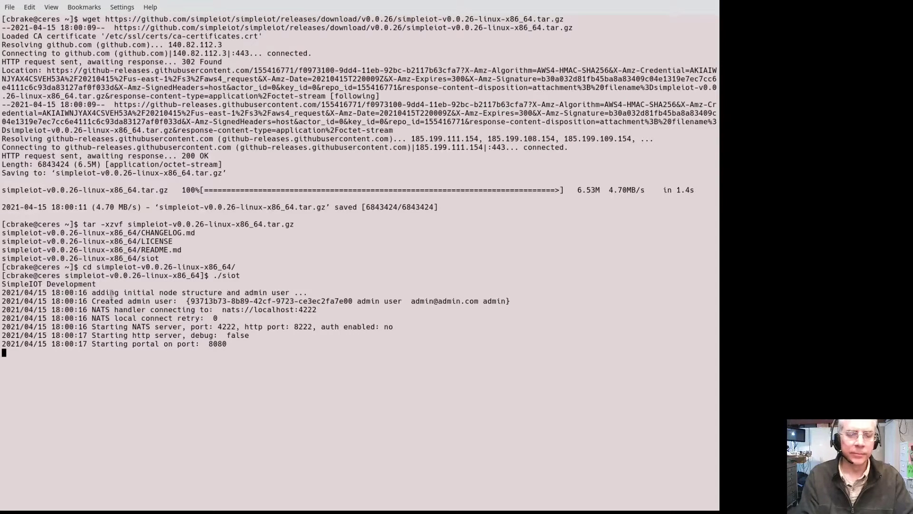
pyautogui.hotkey('ctrl', 'c')
pyautogui.write('tmux')
pyautogui.press('Return')
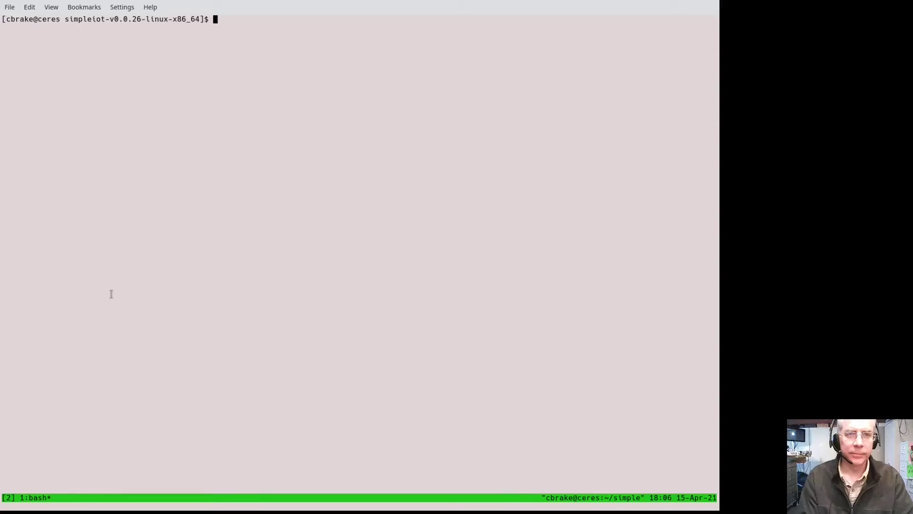
pyautogui.write('%^')
pyautogui.press('BackSpace')
pyautogui.press('BackSpace')
pyautogui.hotkey('ctrl', 'b')
pyautogui.press('$')
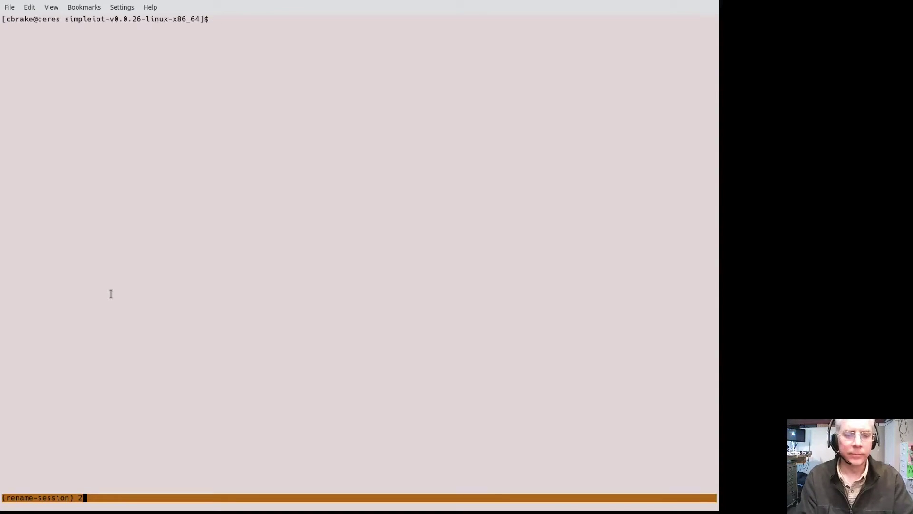
pyautogui.press('Escape')
# - Run ./siot in a new tmux window and ./siot -logNats in the other
pyautogui.hotkey('ctrl', 'b')
pyautogui.press('c')
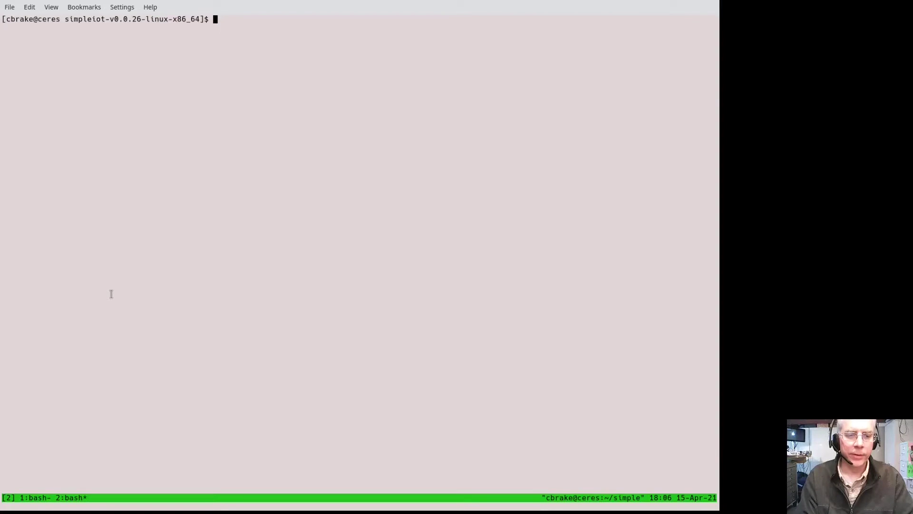
pyautogui.write('./siot')
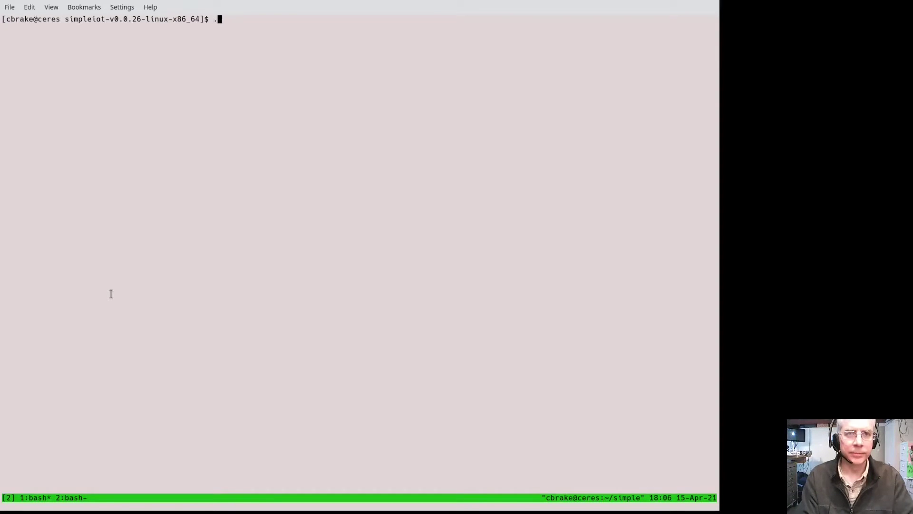
pyautogui.press('Return')
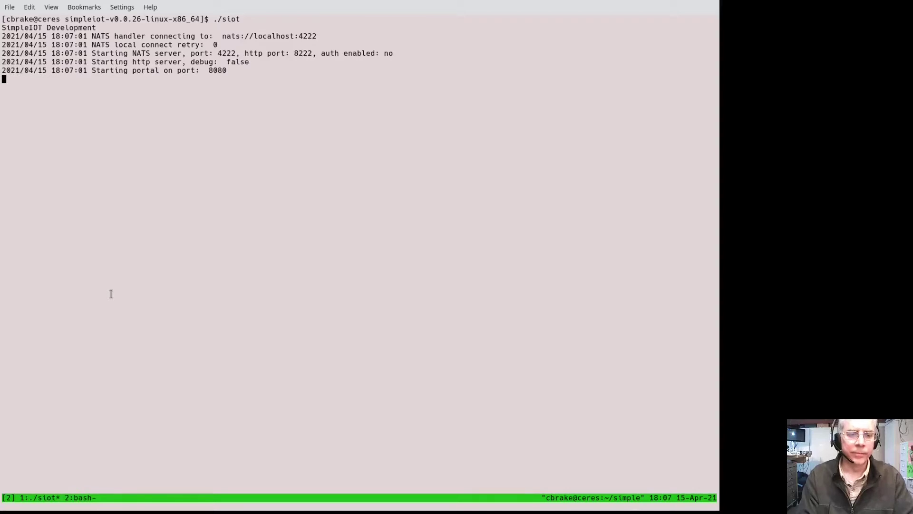
pyautogui.hotkey('ctrl', 'b')
pyautogui.press('n')
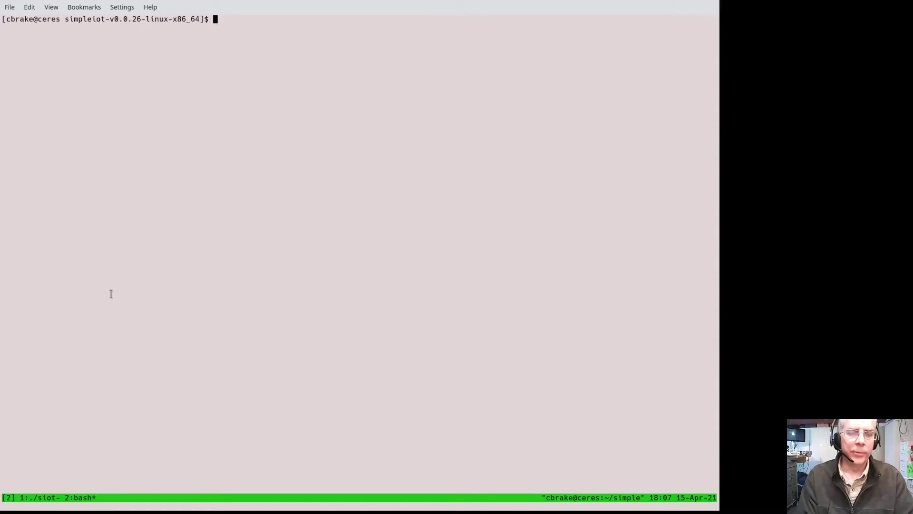
pyautogui.write('./s')
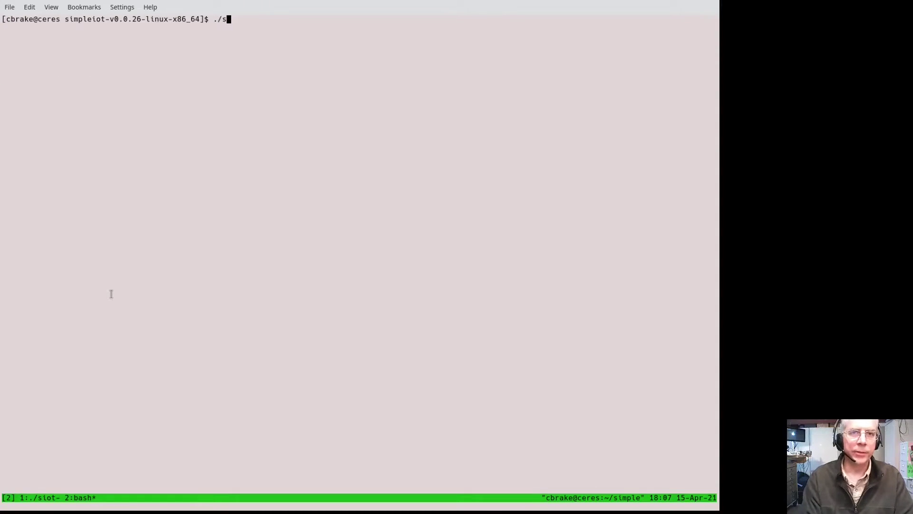
pyautogui.write('iot -lo')
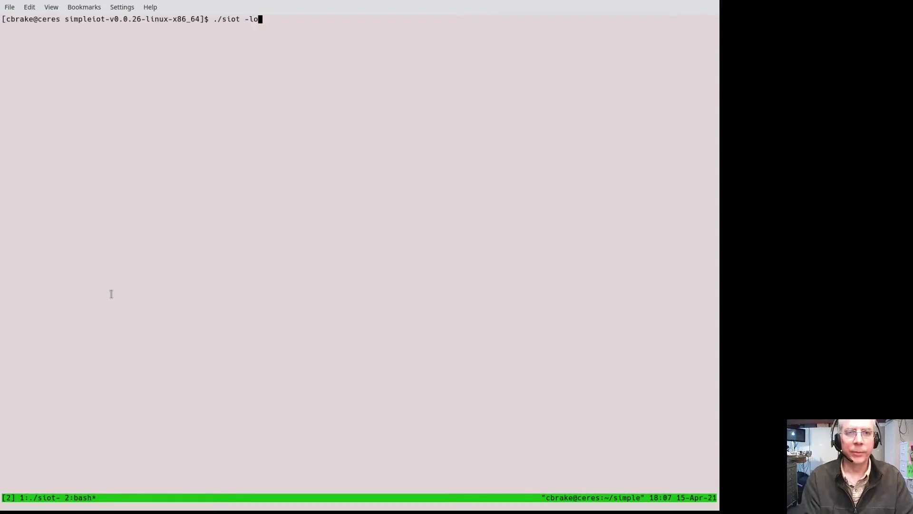
pyautogui.write('gNats')
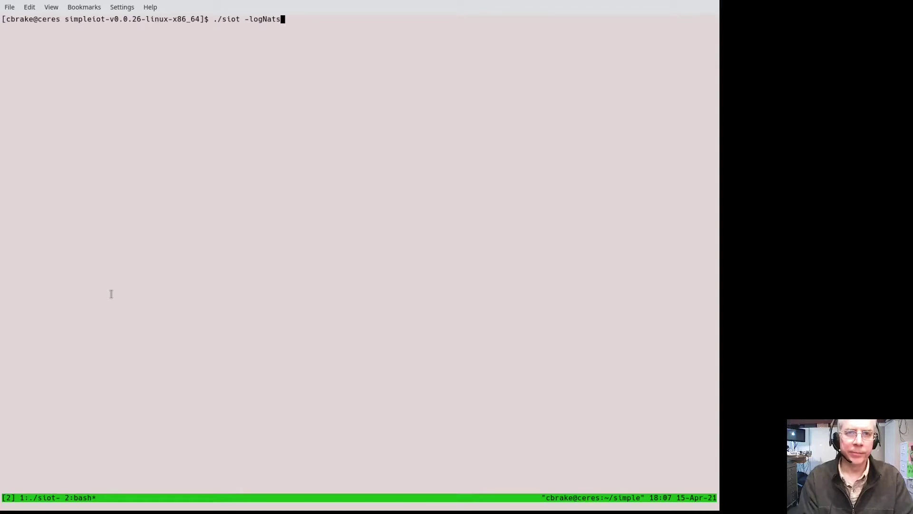
pyautogui.press('Return')
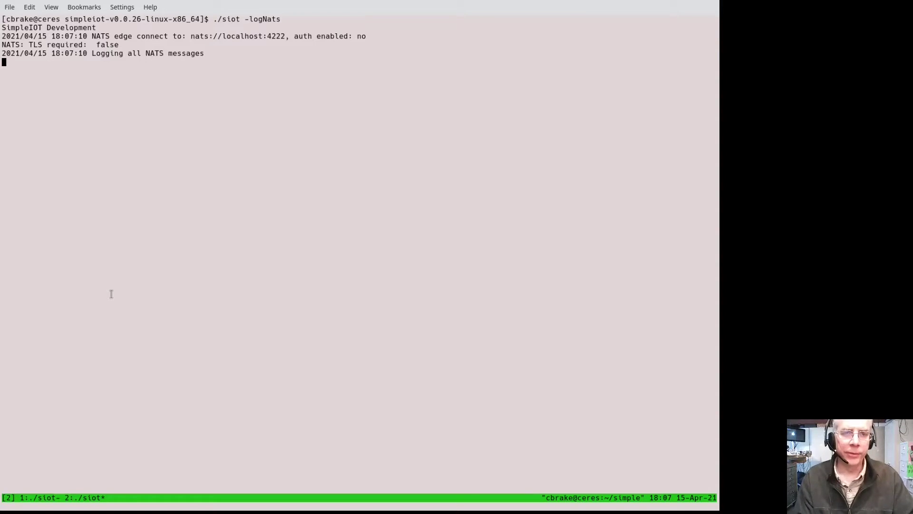
# - Switch back to the browser showing the SIOT sign-in page
pyautogui.hotkey('alt', 'Tab')
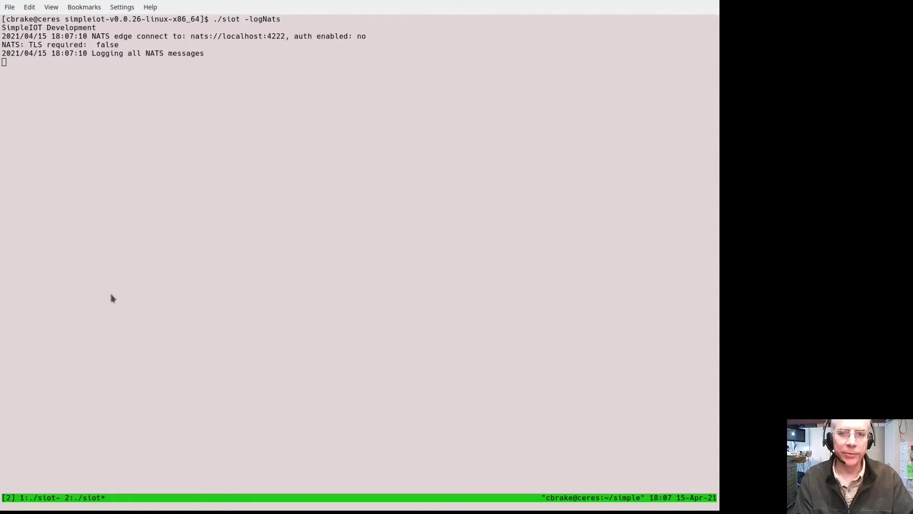
pyautogui.hotkey('alt', 'Tab')
pyautogui.hotkey('alt', 'Tab')
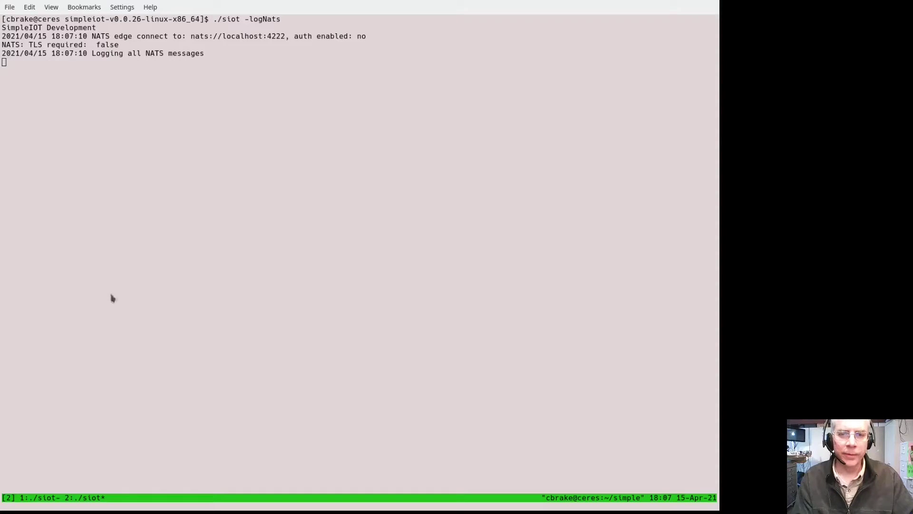
pyautogui.hotkey('ctrl', 'F2')
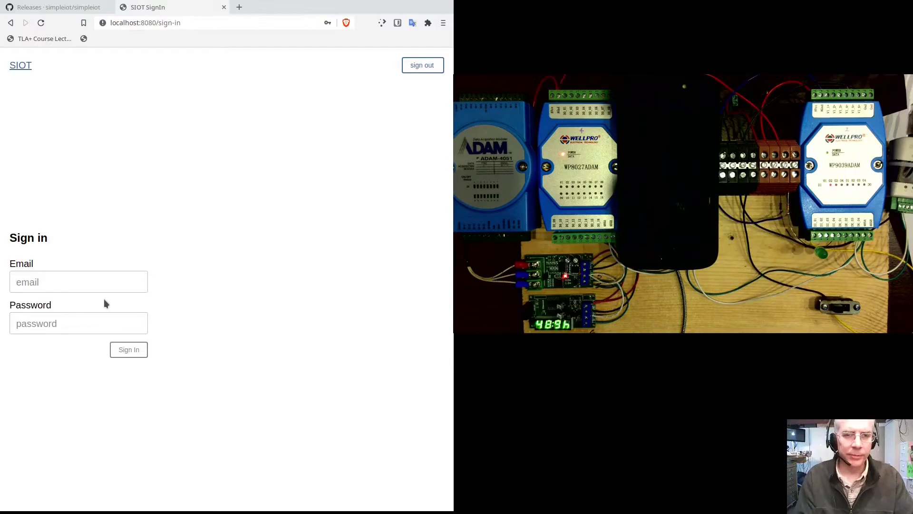
# - Sign in to the SIOT web UI with the admin account
pyautogui.click(109, 280)
pyautogui.write('admin@admin.com')
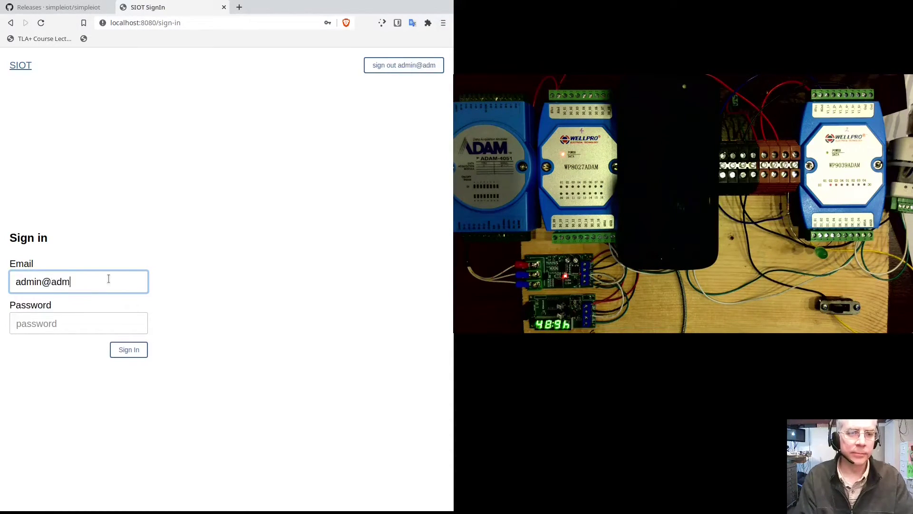
pyautogui.press('Tab')
pyautogui.write('admin')
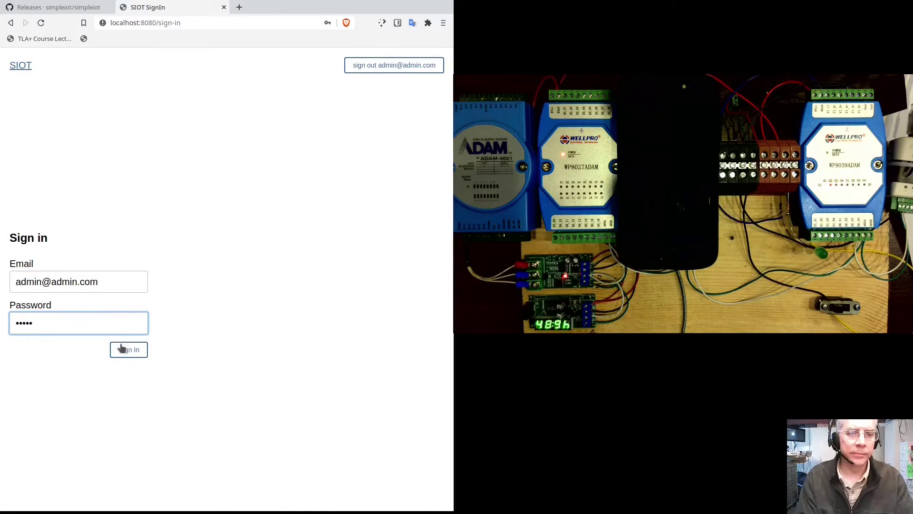
pyautogui.click(125, 350)
# - Send Group1's users the message 'message to group1'
pyautogui.click(19, 129)
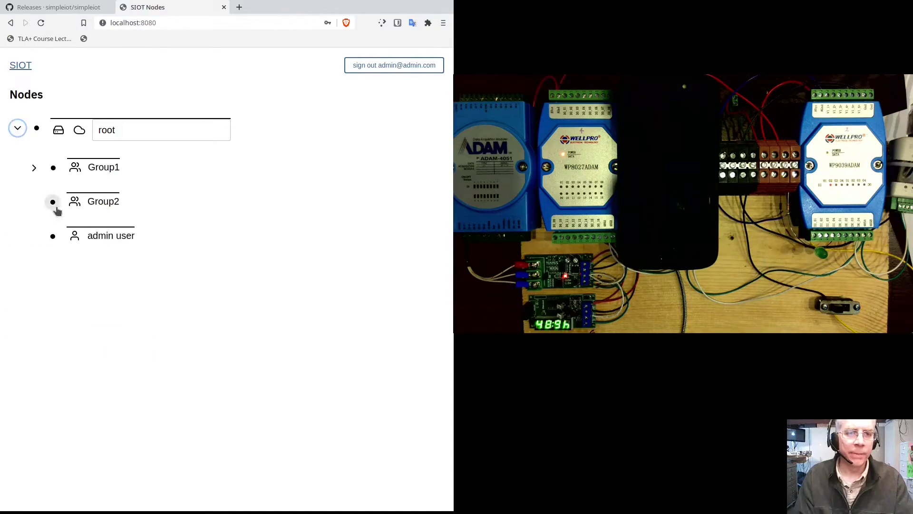
pyautogui.click(38, 170)
pyautogui.click(53, 168)
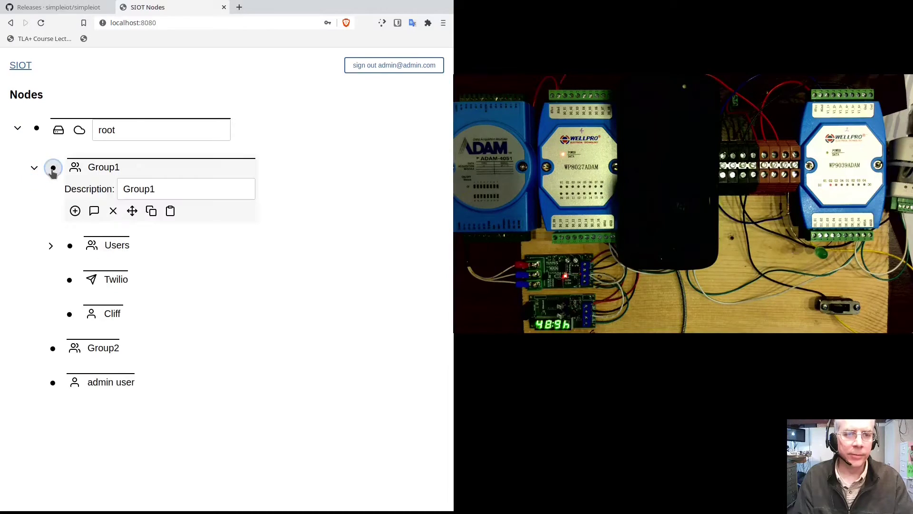
pyautogui.click(94, 210)
pyautogui.click(94, 230)
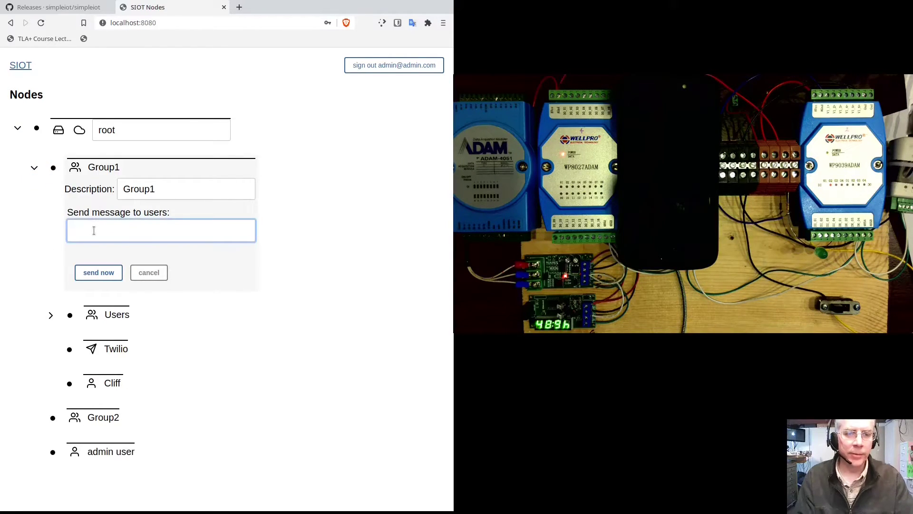
pyautogui.write('message to group1')
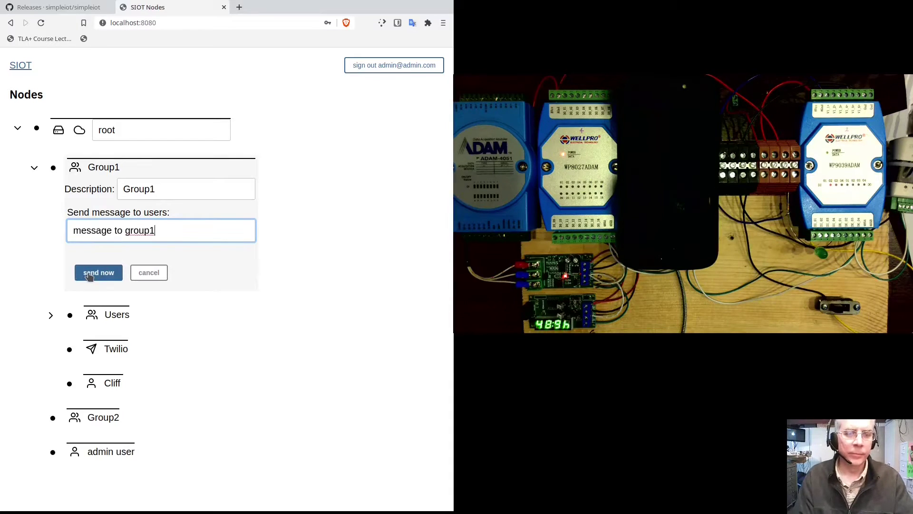
pyautogui.click(89, 277)
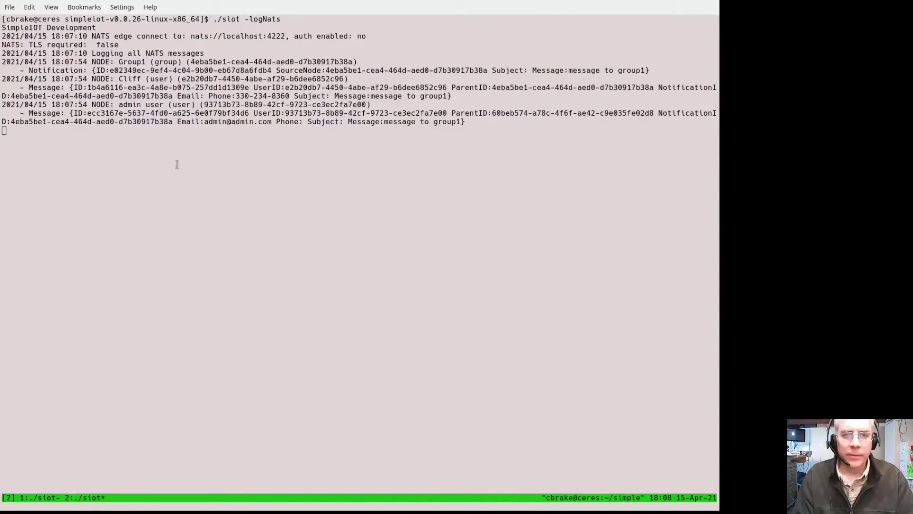
# - Enlarge the Konsole font, add blank lines, and watch the new Group1 log entries
pyautogui.hotkey('ctrl', '+')
pyautogui.hotkey('ctrl', '+')
pyautogui.hotkey('ctrl', '+')
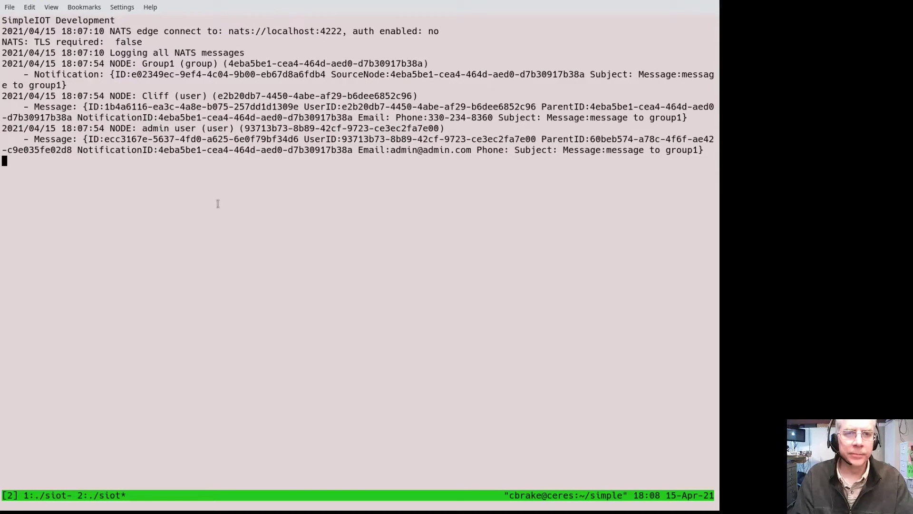
pyautogui.press('Return')
pyautogui.press('Return')
pyautogui.press('Return')
pyautogui.press('Return')
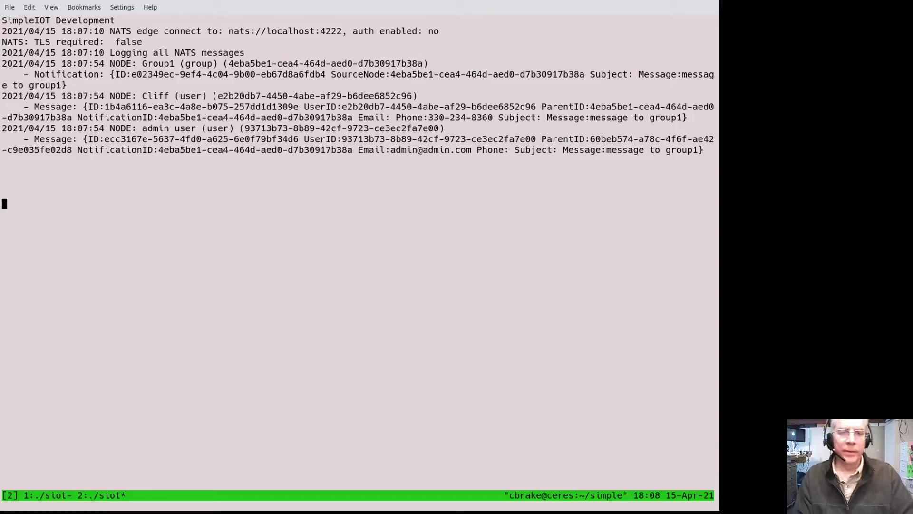
pyautogui.hotkey('alt', 'Tab')
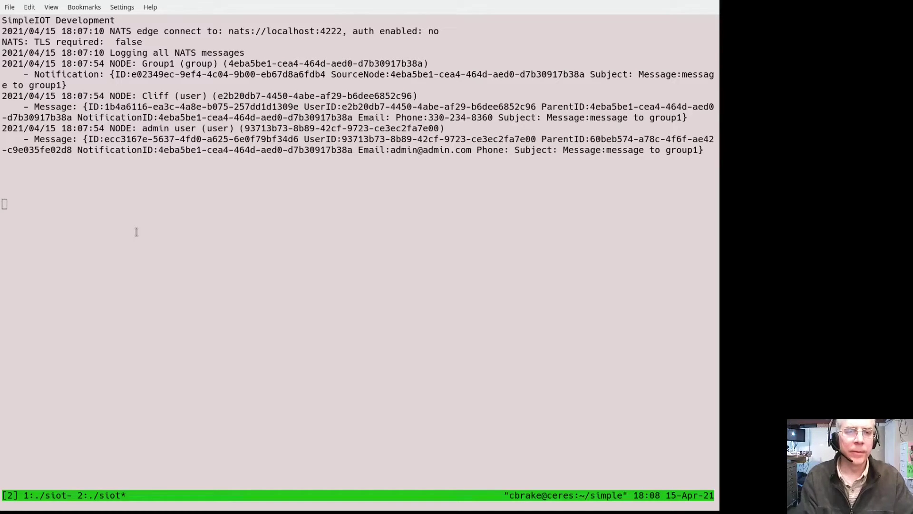
pyautogui.click(119, 271)
pyautogui.hotkey('alt', 'Tab')
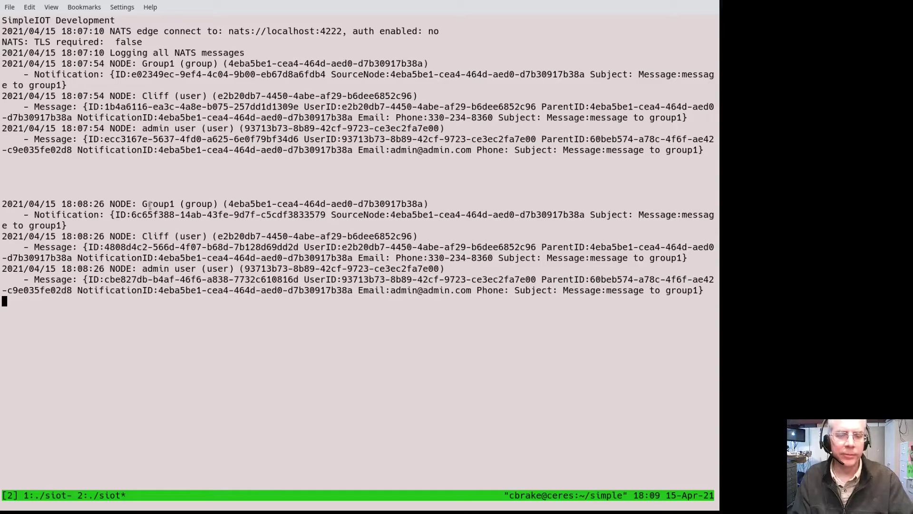
# - Return to Konsole to review the logged Group1 NATS messages
pyautogui.hotkey('alt', 'Tab')
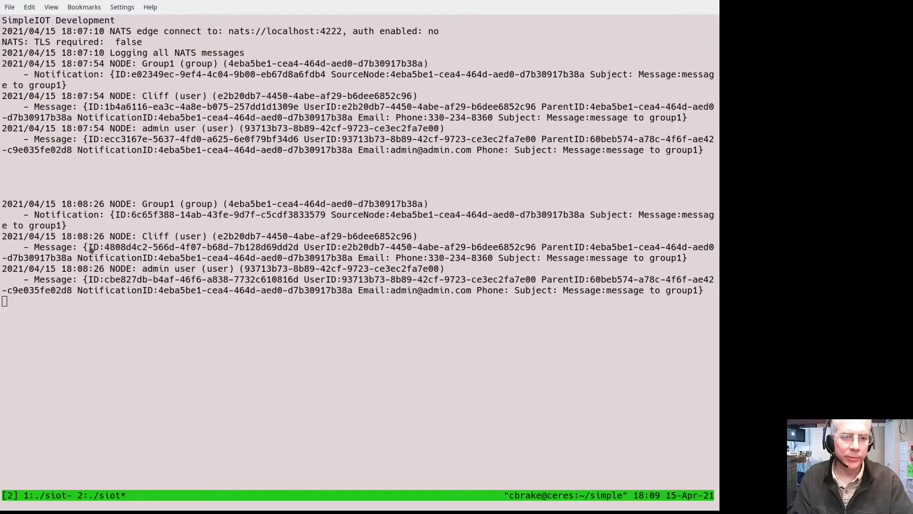
pyautogui.click(153, 309)
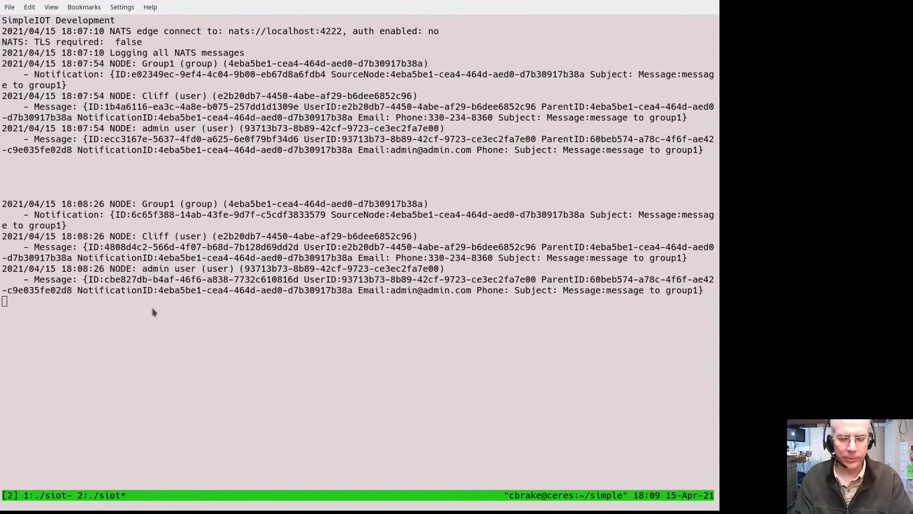